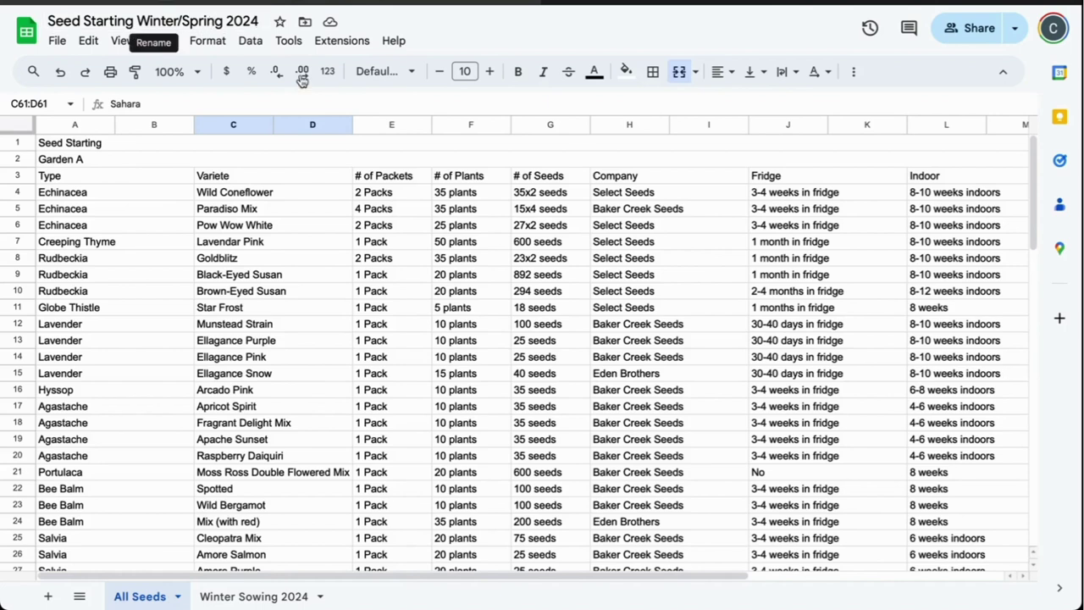
Step: Select Echinacea in Garden A, then scroll past Taylor & Cassidy's Garden to the Garden B header
{"action": "left_click", "coordinate": [139, 199]}
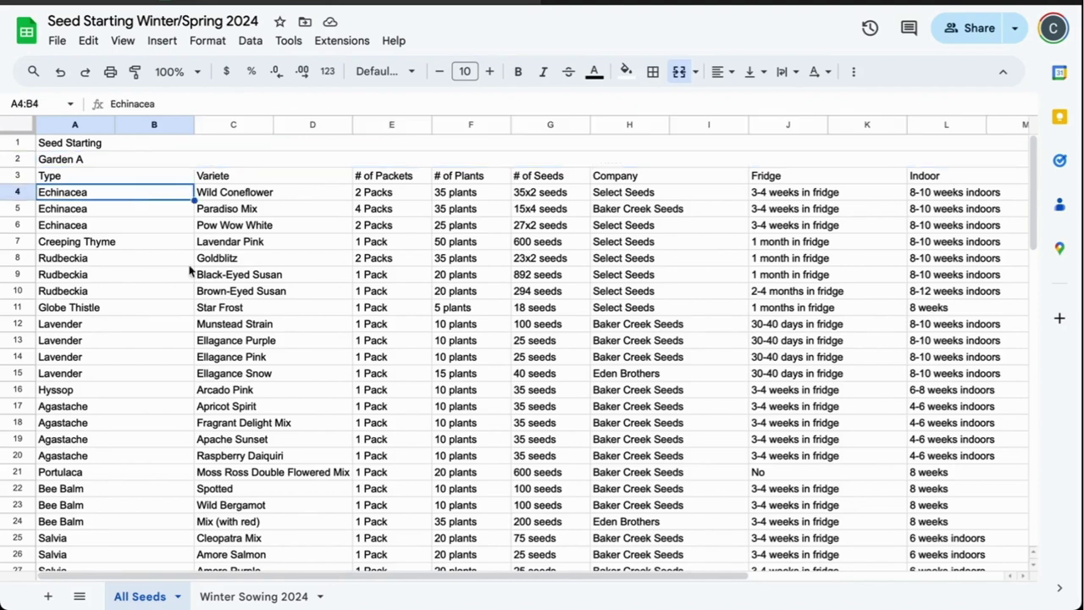
{"action": "scroll", "coordinate": [124, 284], "scroll_direction": "down", "scroll_amount": 1}
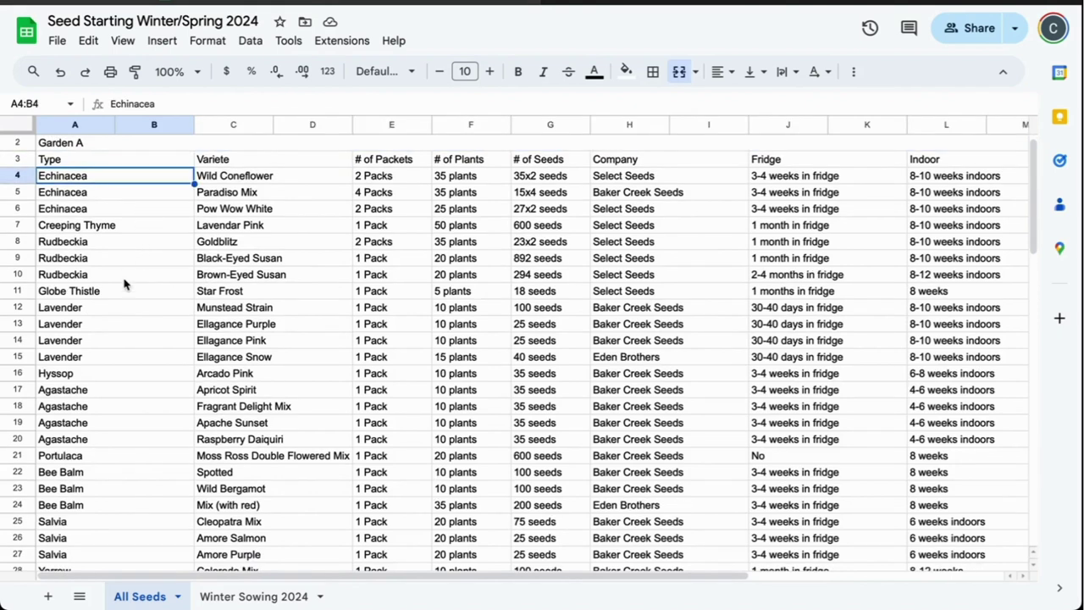
{"action": "scroll", "coordinate": [123, 282], "scroll_direction": "down", "scroll_amount": 2}
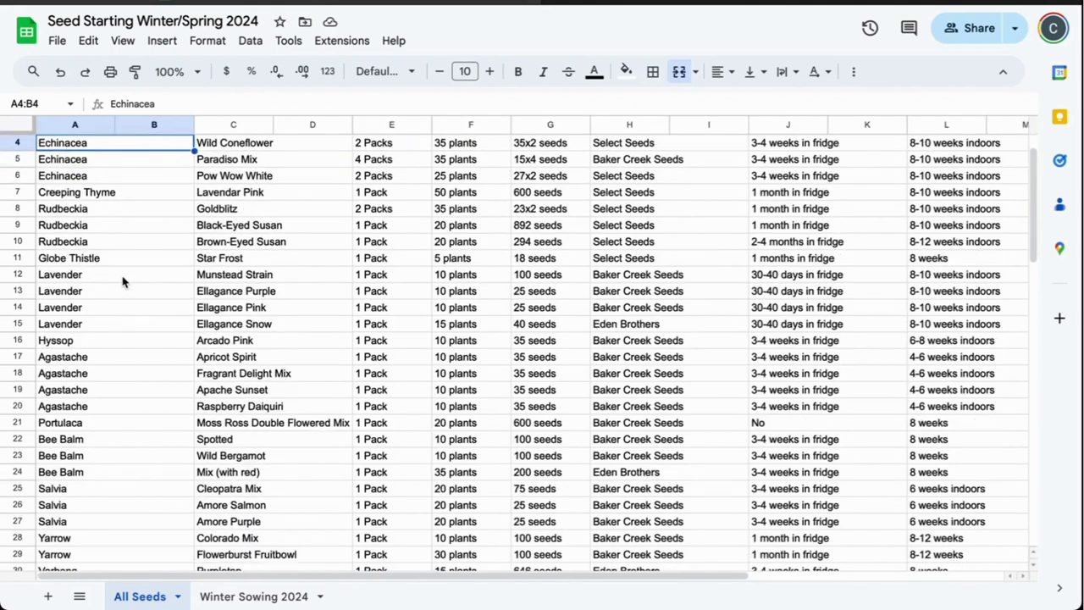
{"action": "scroll", "coordinate": [124, 281], "scroll_direction": "down", "scroll_amount": 1}
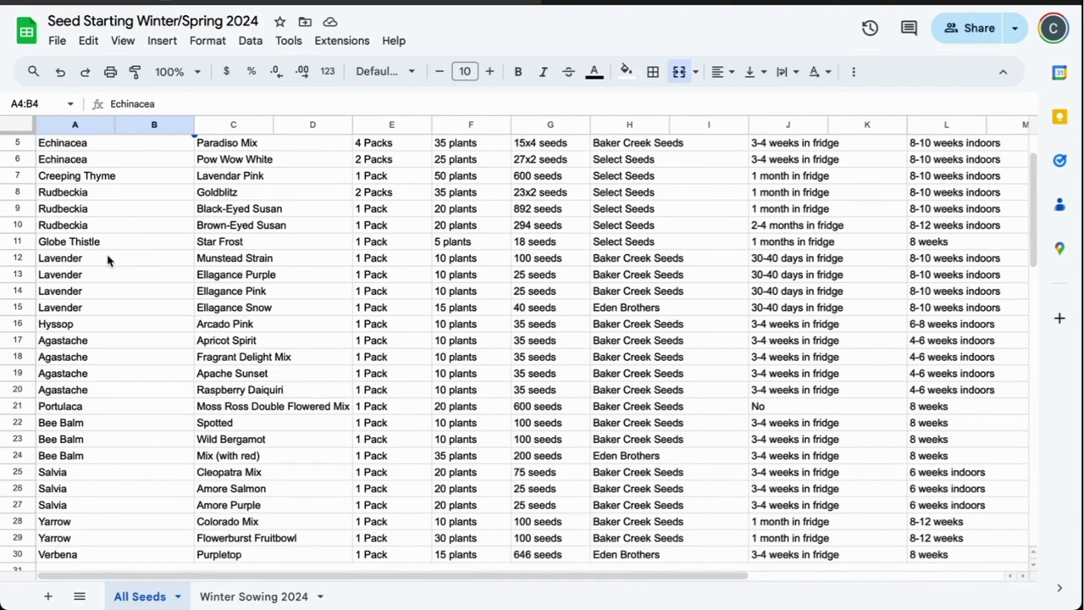
{"action": "scroll", "coordinate": [100, 309], "scroll_direction": "down", "scroll_amount": 2}
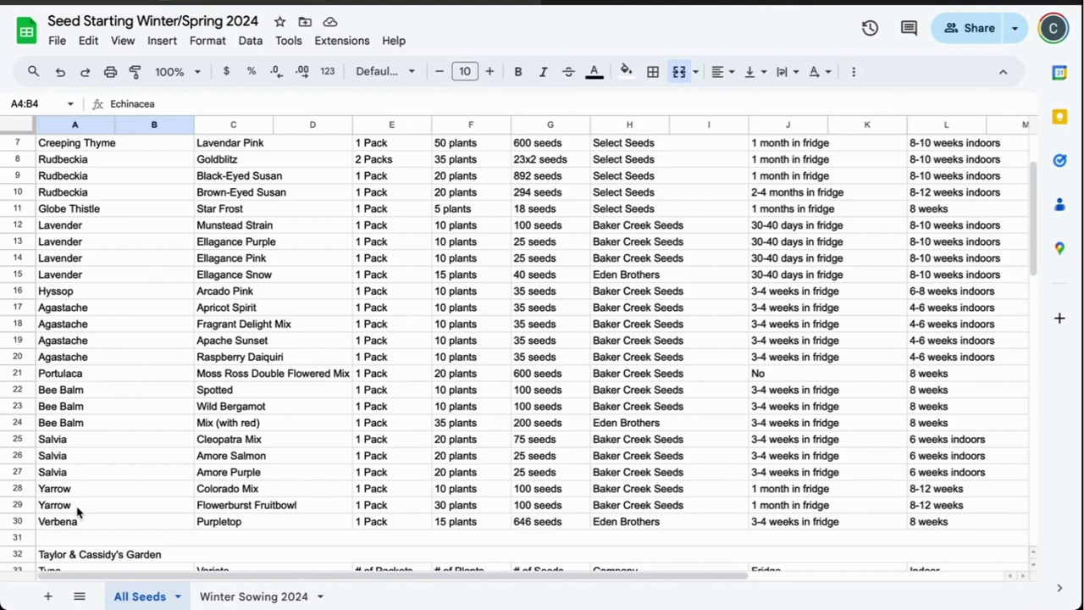
{"action": "scroll", "coordinate": [322, 559], "scroll_direction": "down", "scroll_amount": 10}
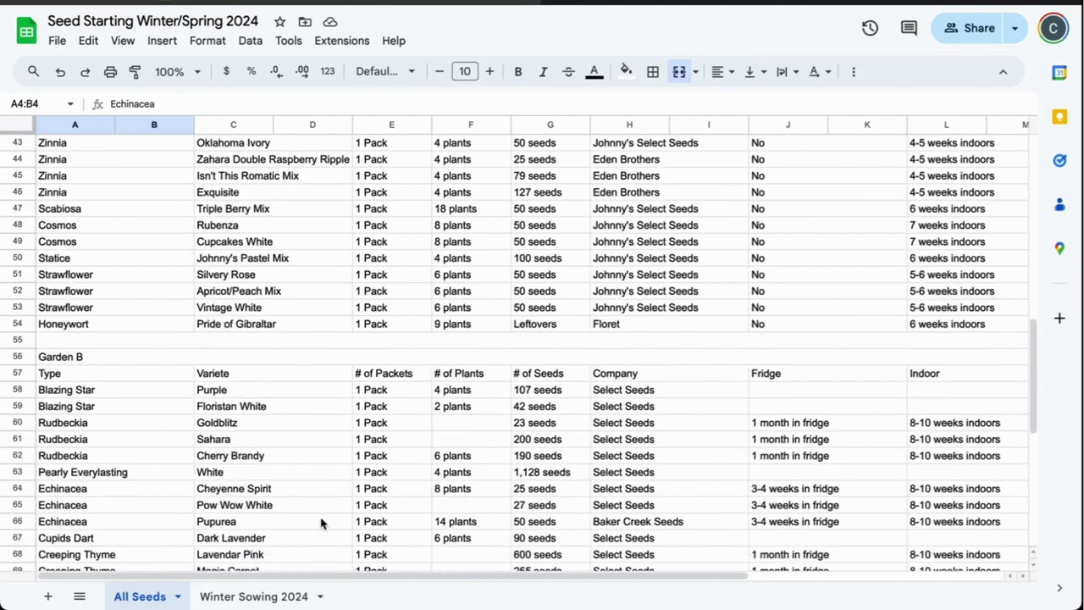
{"action": "scroll", "coordinate": [322, 520], "scroll_direction": "up", "scroll_amount": 3}
{"action": "scroll", "coordinate": [322, 522], "scroll_direction": "up", "scroll_amount": 1}
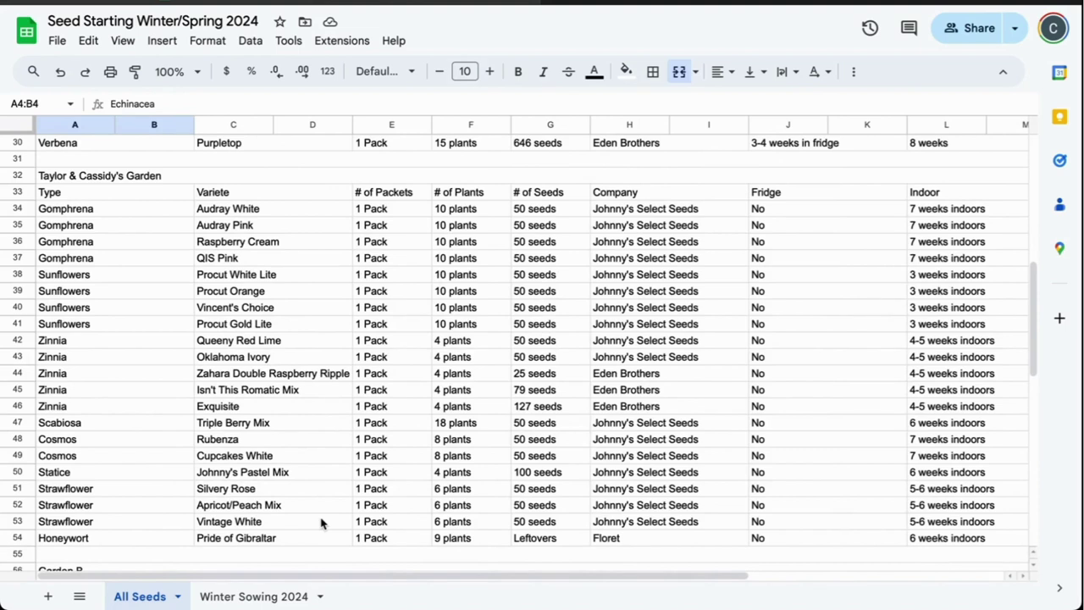
{"action": "scroll", "coordinate": [322, 522], "scroll_direction": "down", "scroll_amount": 1}
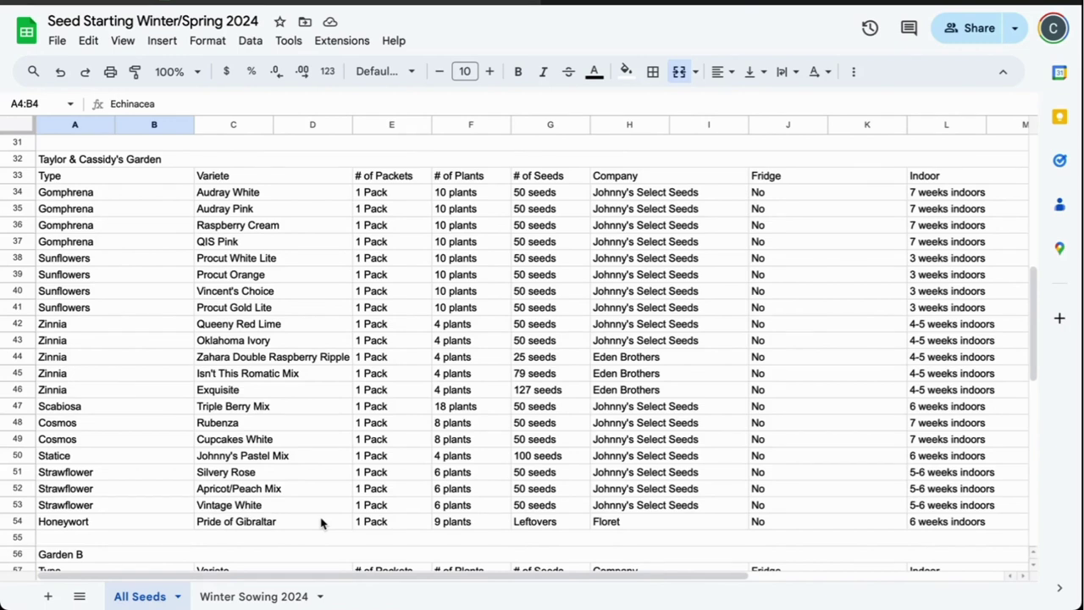
{"action": "scroll", "coordinate": [321, 522], "scroll_direction": "down", "scroll_amount": 8}
{"action": "left_click", "coordinate": [80, 176]}
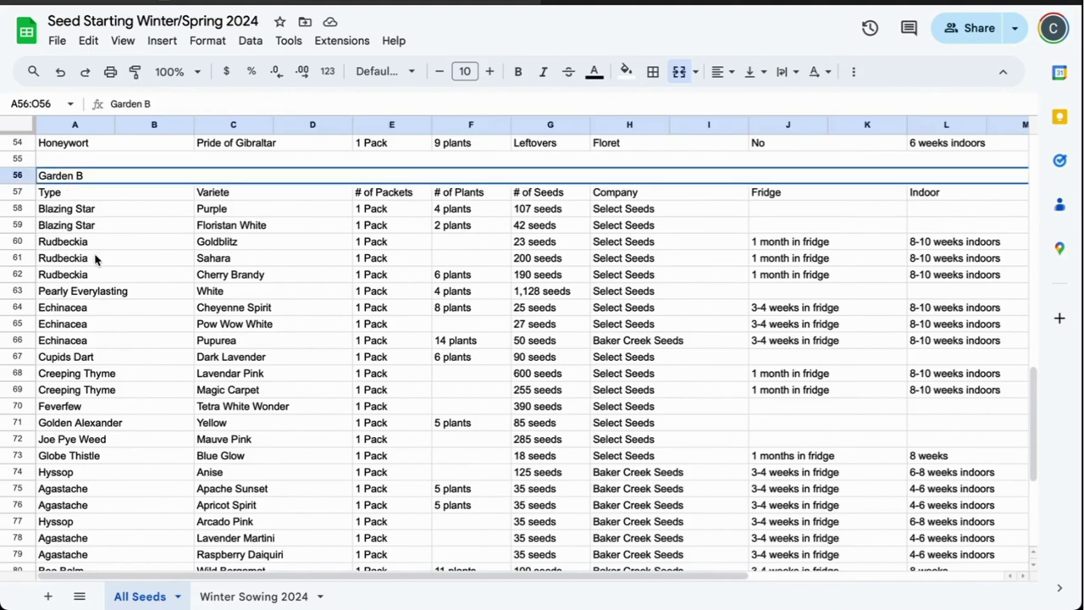
Step: Check the Blazing Star, Pearly Everlasting, Cupids Dart and Creeping Thyme rows in Garden B
{"action": "scroll", "coordinate": [102, 303], "scroll_direction": "down", "scroll_amount": 2}
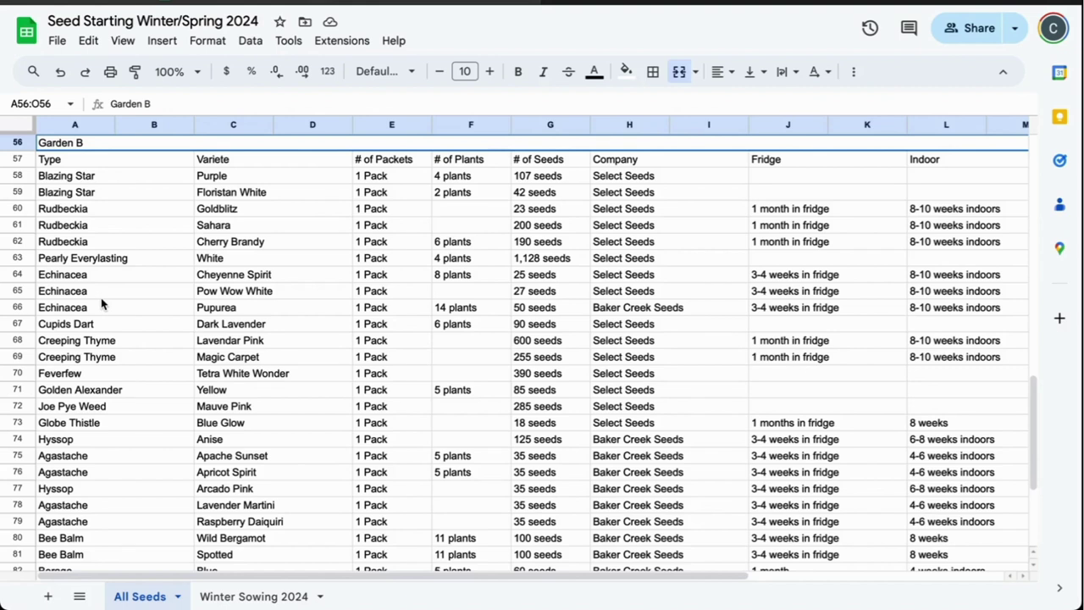
{"action": "left_click", "coordinate": [86, 178]}
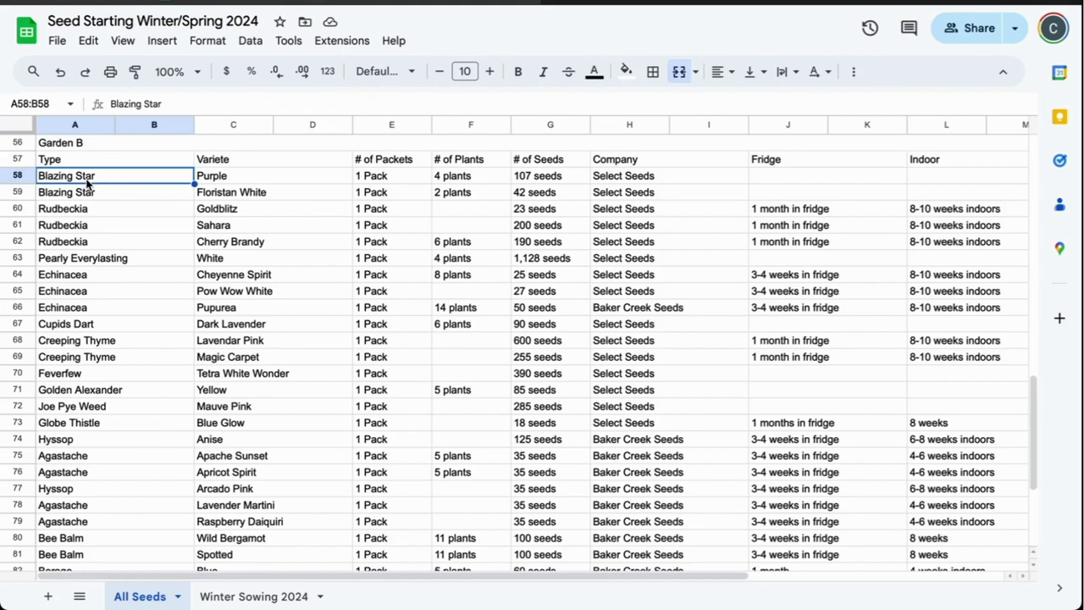
{"action": "scroll", "coordinate": [129, 252], "scroll_direction": "down", "scroll_amount": 1}
{"action": "left_click", "coordinate": [122, 227]}
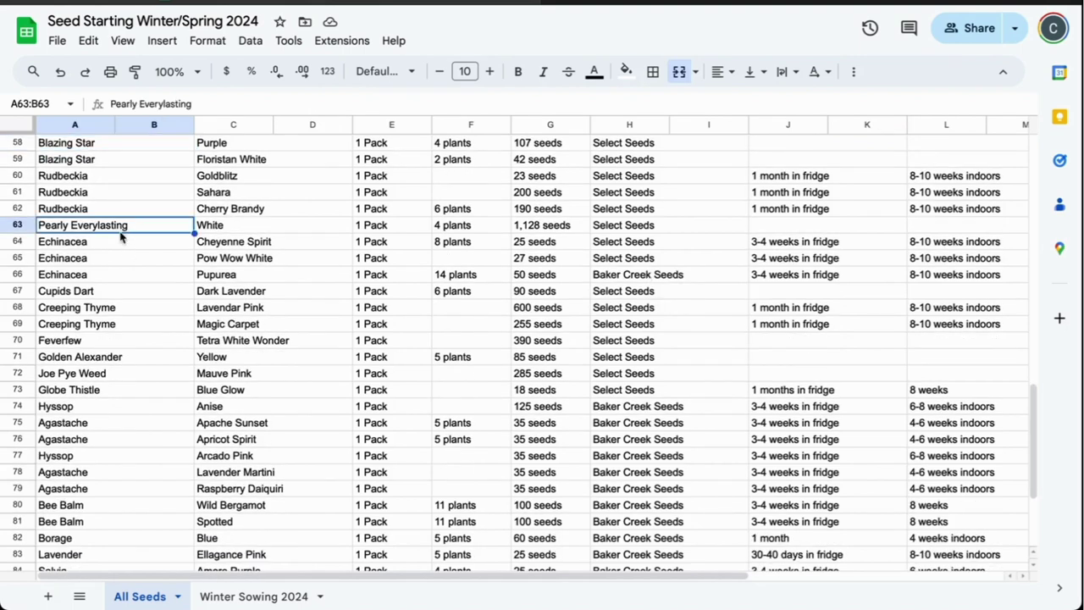
{"action": "left_click", "coordinate": [105, 295]}
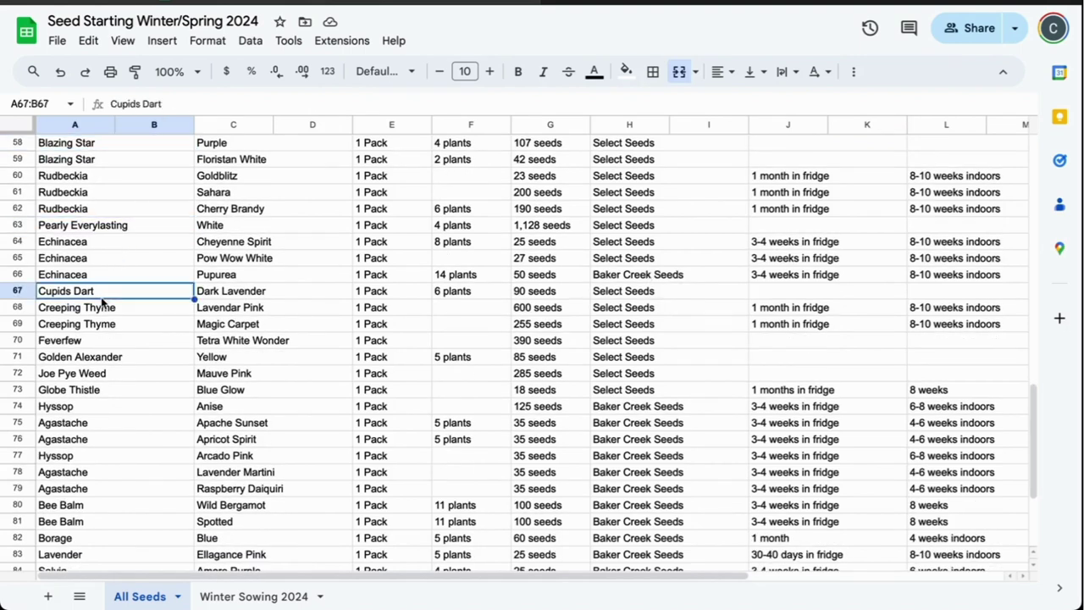
{"action": "left_click", "coordinate": [104, 310]}
Step: Scroll down to check the Salvia, Dahlia and first Aster rows, then scroll back up
{"action": "scroll", "coordinate": [123, 330], "scroll_direction": "down", "scroll_amount": 1}
{"action": "scroll", "coordinate": [127, 324], "scroll_direction": "down", "scroll_amount": 1}
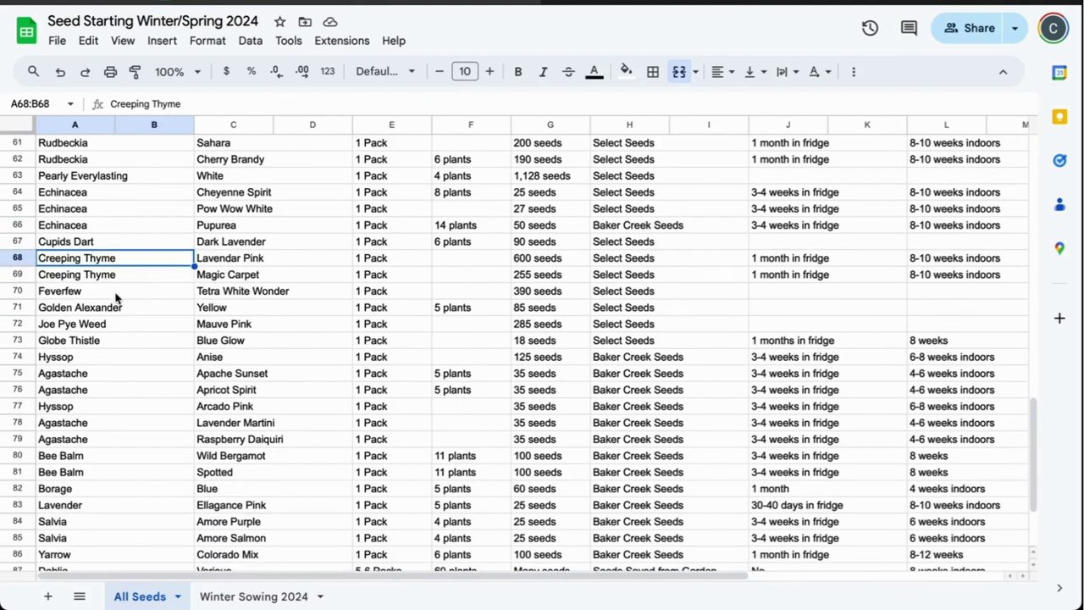
{"action": "scroll", "coordinate": [116, 296], "scroll_direction": "down", "scroll_amount": 3}
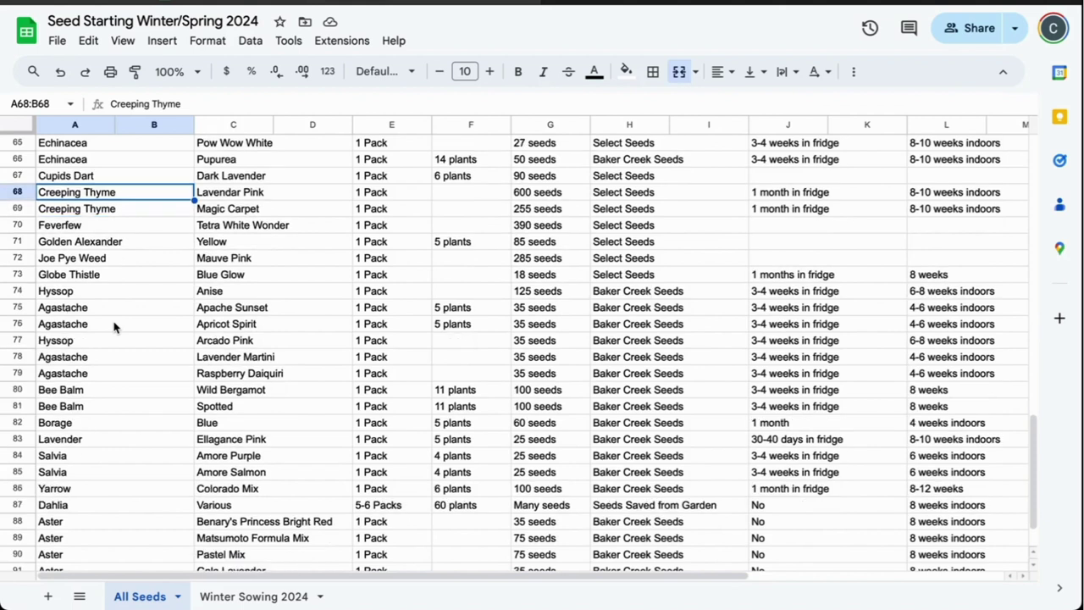
{"action": "scroll", "coordinate": [114, 327], "scroll_direction": "down", "scroll_amount": 2}
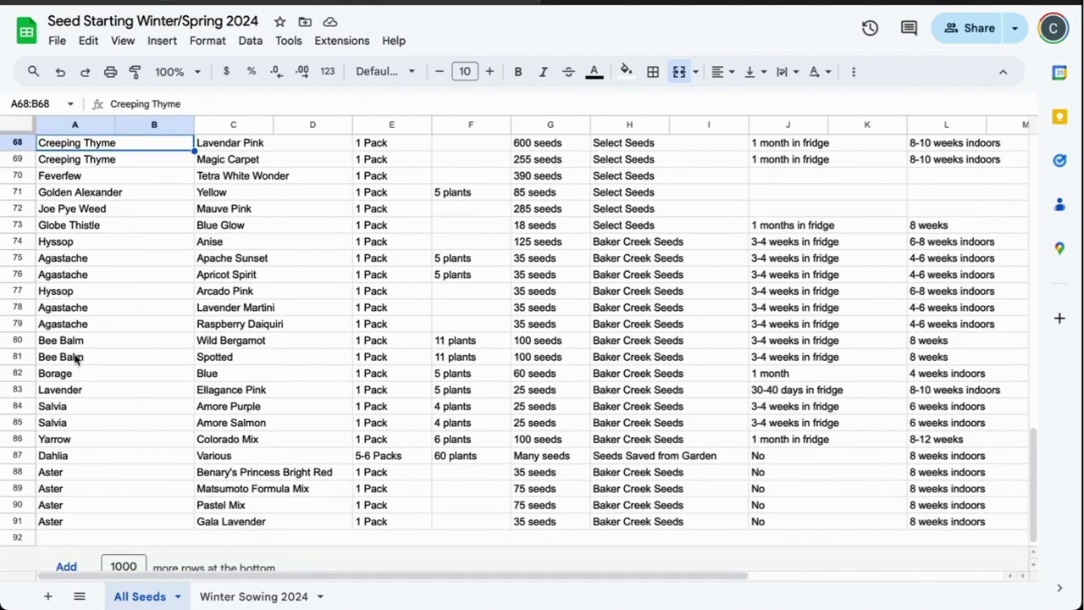
{"action": "left_click", "coordinate": [64, 426]}
{"action": "left_click", "coordinate": [67, 462]}
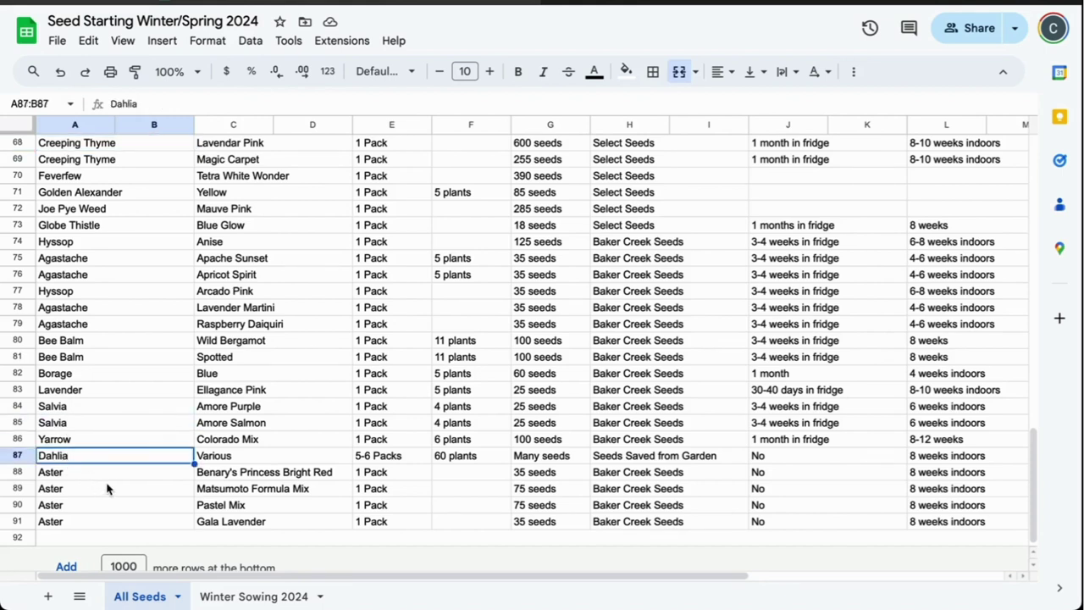
{"action": "left_click", "coordinate": [88, 473]}
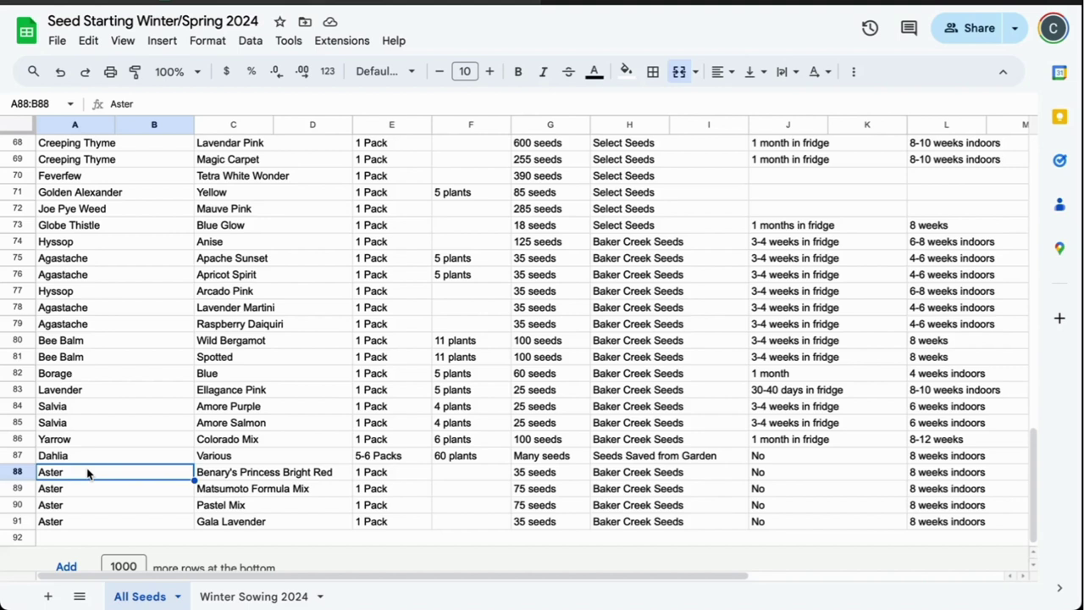
{"action": "scroll", "coordinate": [96, 410], "scroll_direction": "up", "scroll_amount": 2}
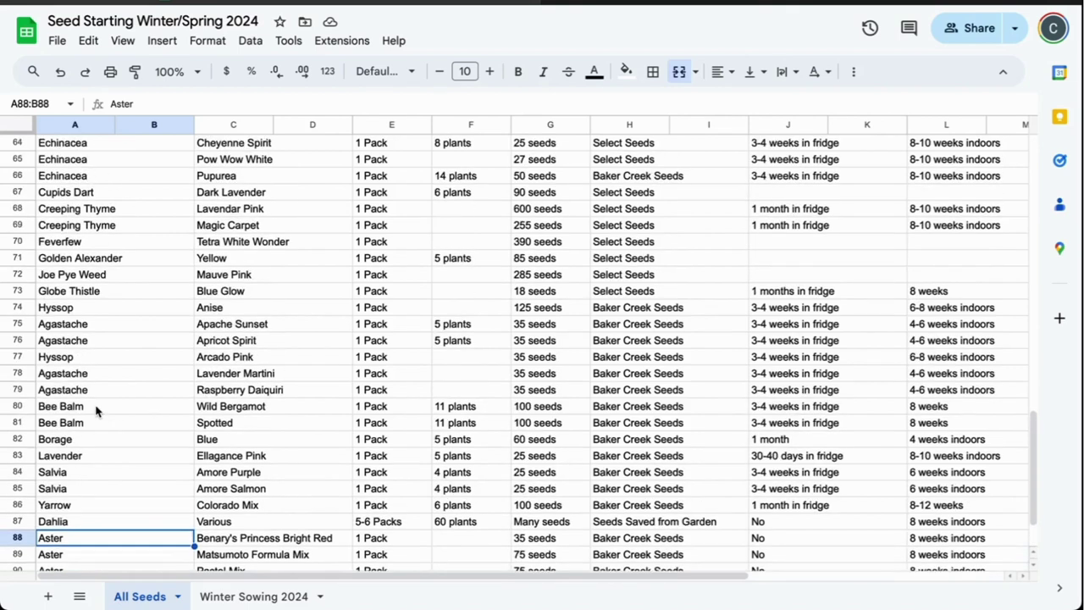
{"action": "scroll", "coordinate": [95, 410], "scroll_direction": "up", "scroll_amount": 5}
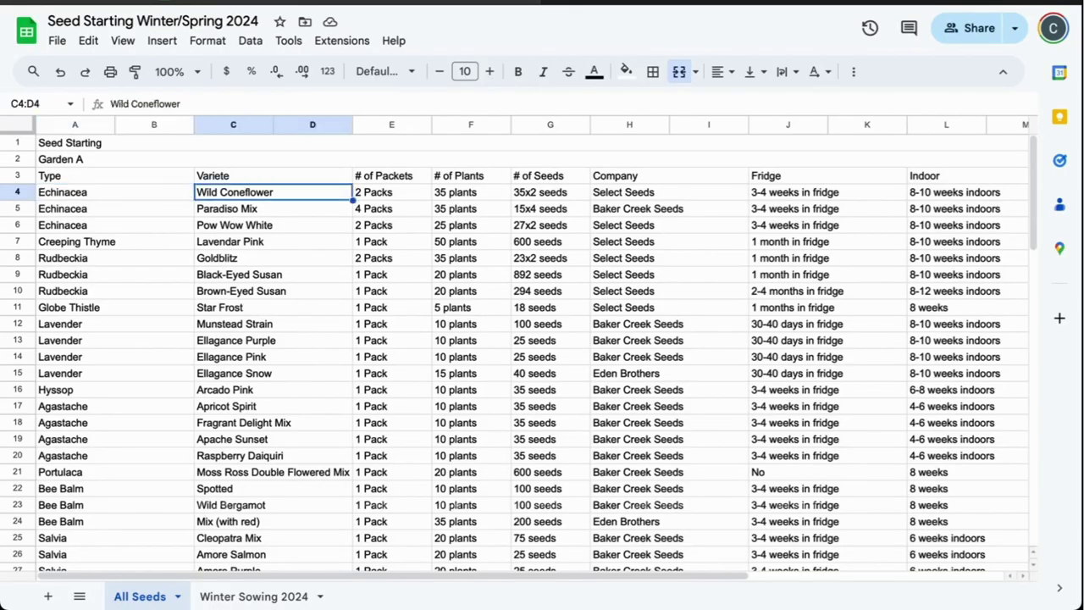
{"action": "key", "text": "Right"}
{"action": "key", "text": "Right"}
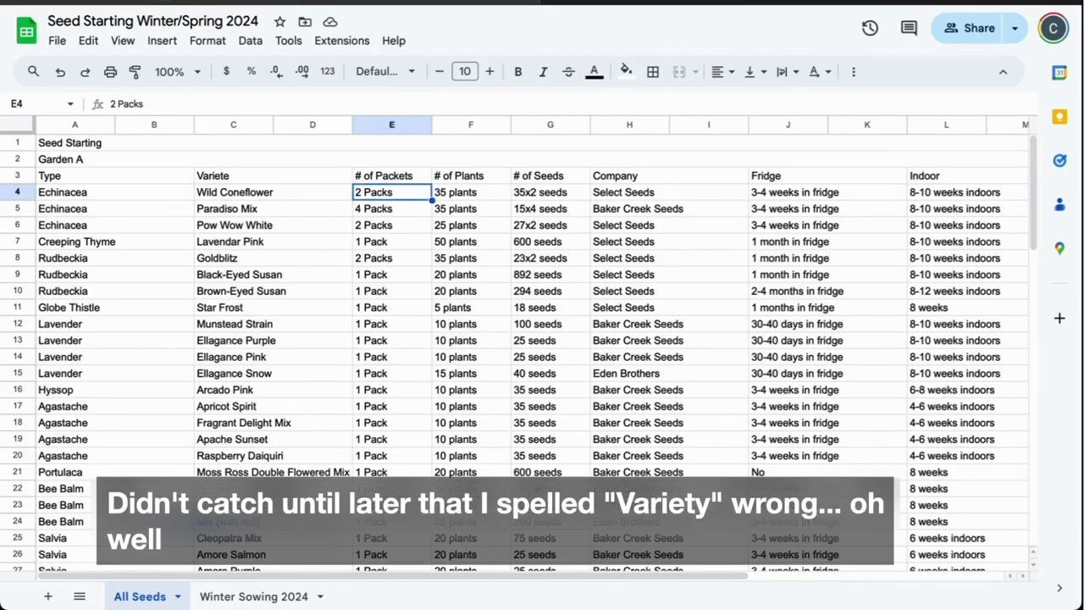
{"action": "key", "text": "Right"}
{"action": "key", "text": "Right"}
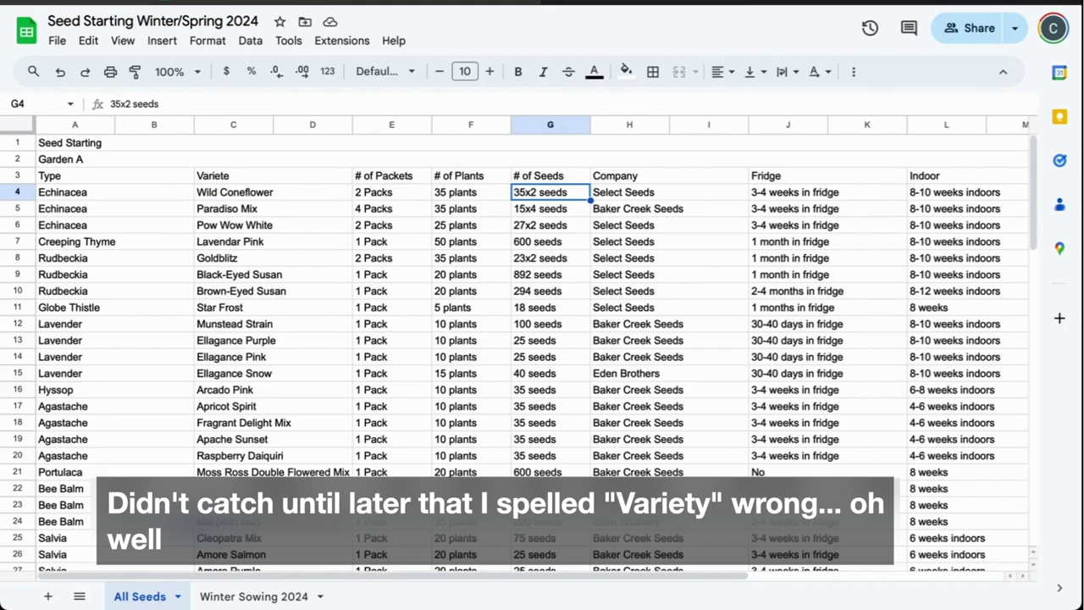
{"action": "key", "text": "Right"}
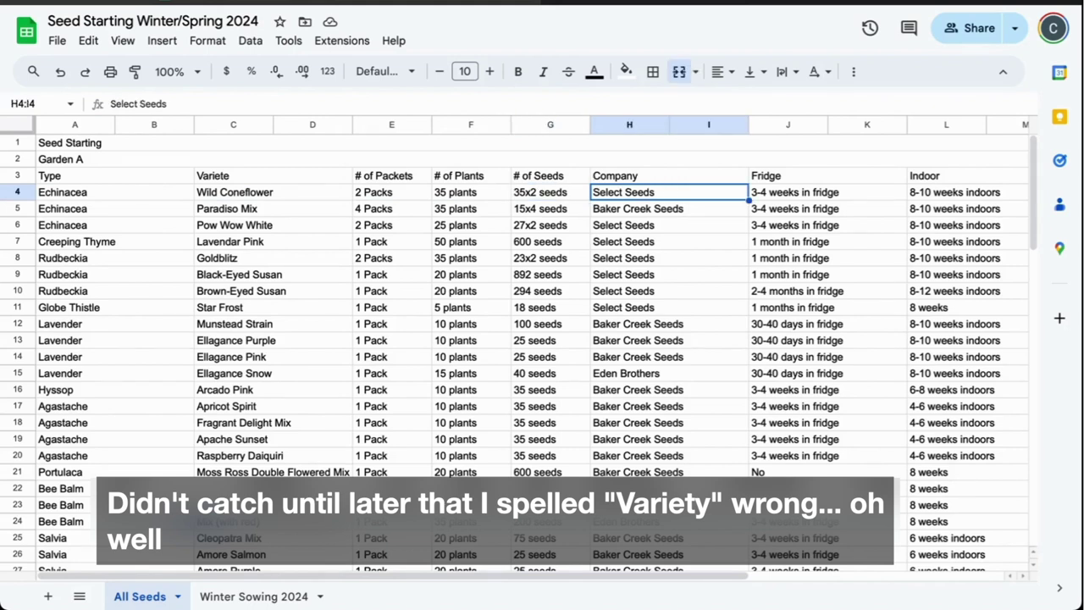
{"action": "key", "text": "Right"}
{"action": "key", "text": "Right"}
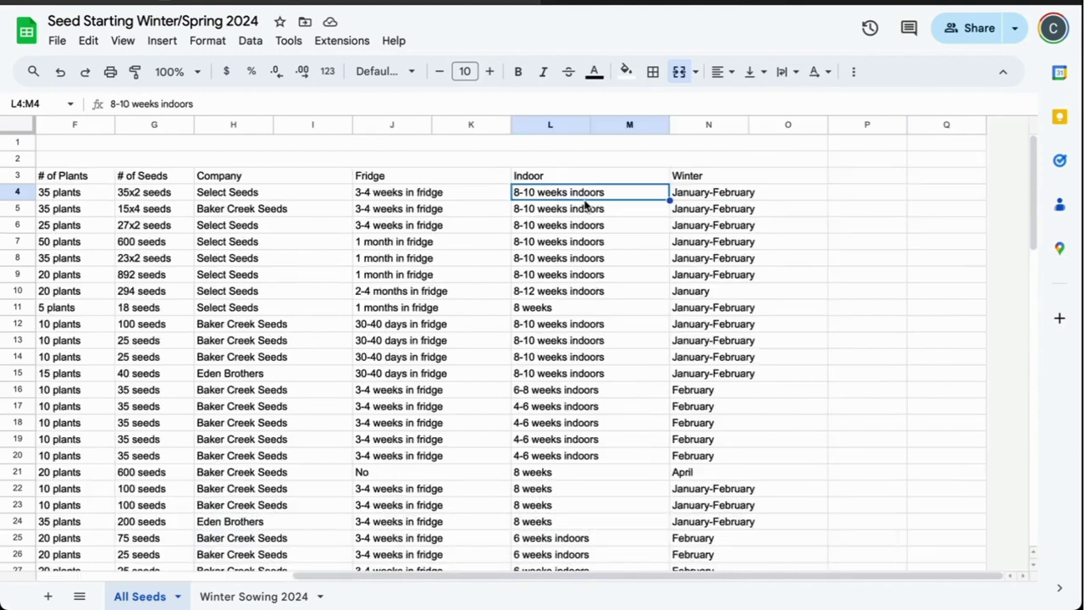
{"action": "key", "text": "Right"}
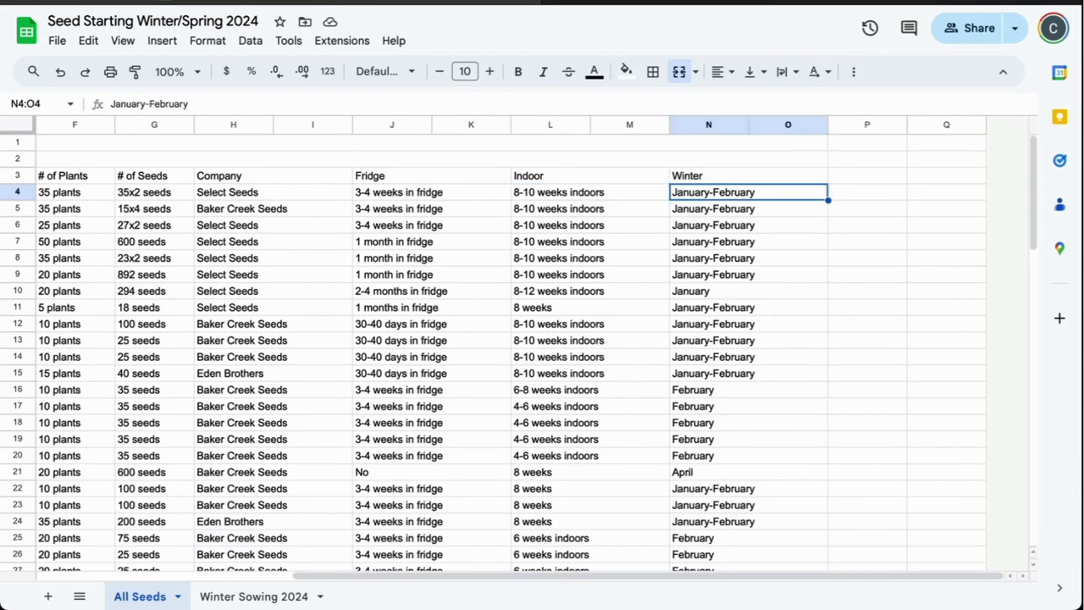
{"action": "scroll", "coordinate": [528, 322], "scroll_direction": "down", "scroll_amount": 2}
{"action": "scroll", "coordinate": [527, 321], "scroll_direction": "left", "scroll_amount": 1}
{"action": "left_click", "coordinate": [796, 408]}
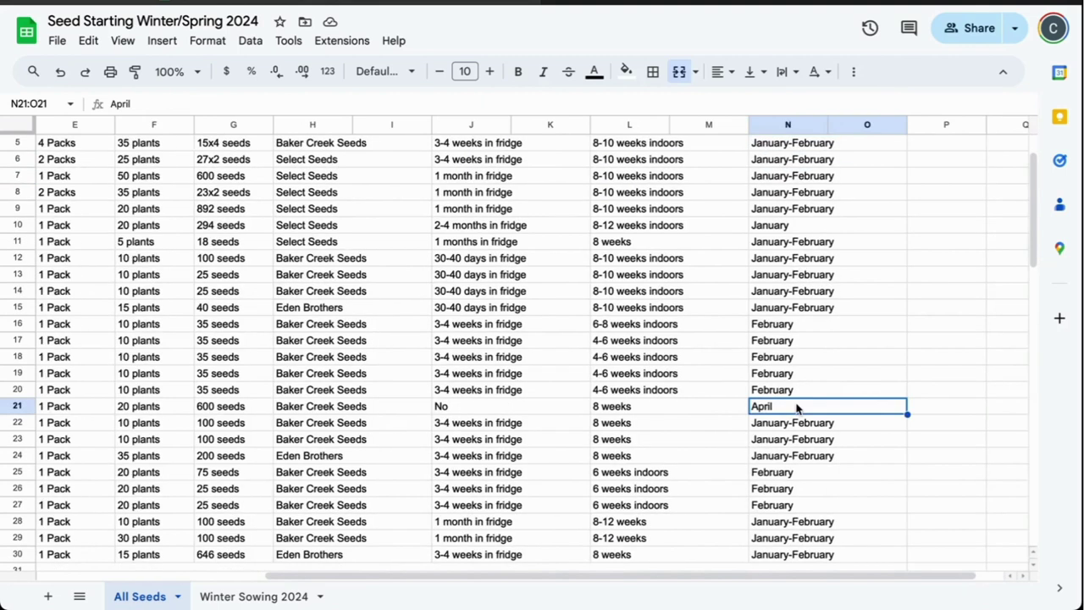
{"action": "scroll", "coordinate": [796, 408], "scroll_direction": "left", "scroll_amount": 4}
{"action": "left_click", "coordinate": [796, 409]}
{"action": "key", "text": "Right"}
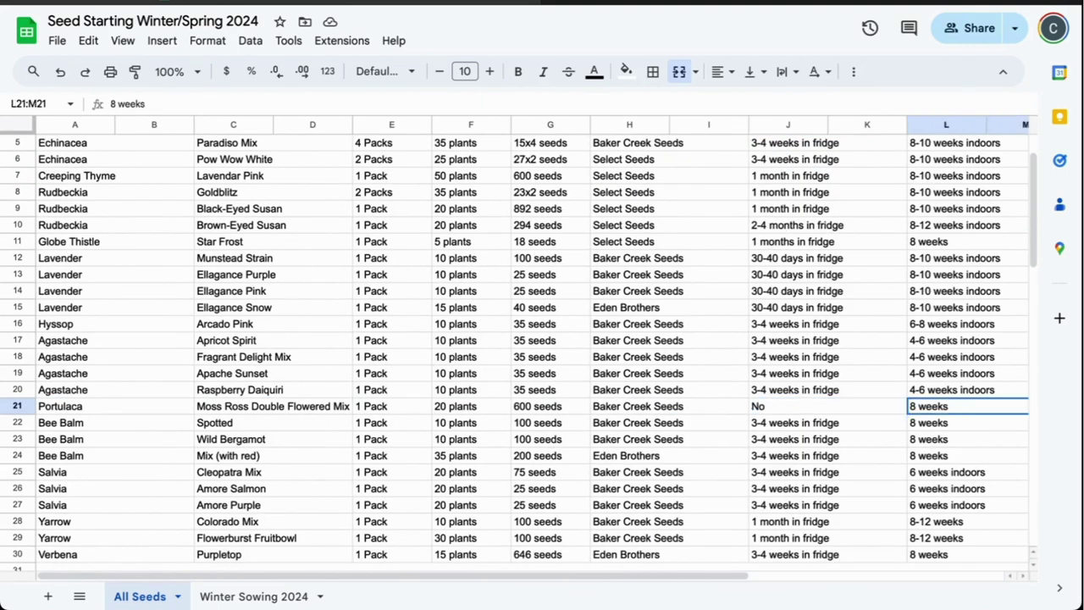
{"action": "key", "text": "Right"}
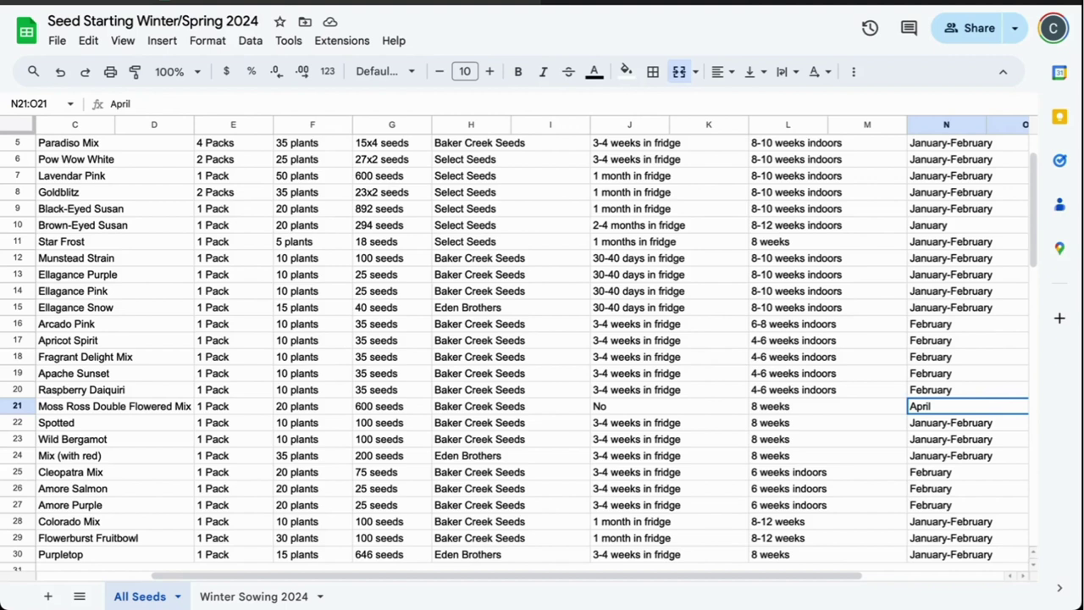
{"action": "scroll", "coordinate": [796, 408], "scroll_direction": "down", "scroll_amount": 4}
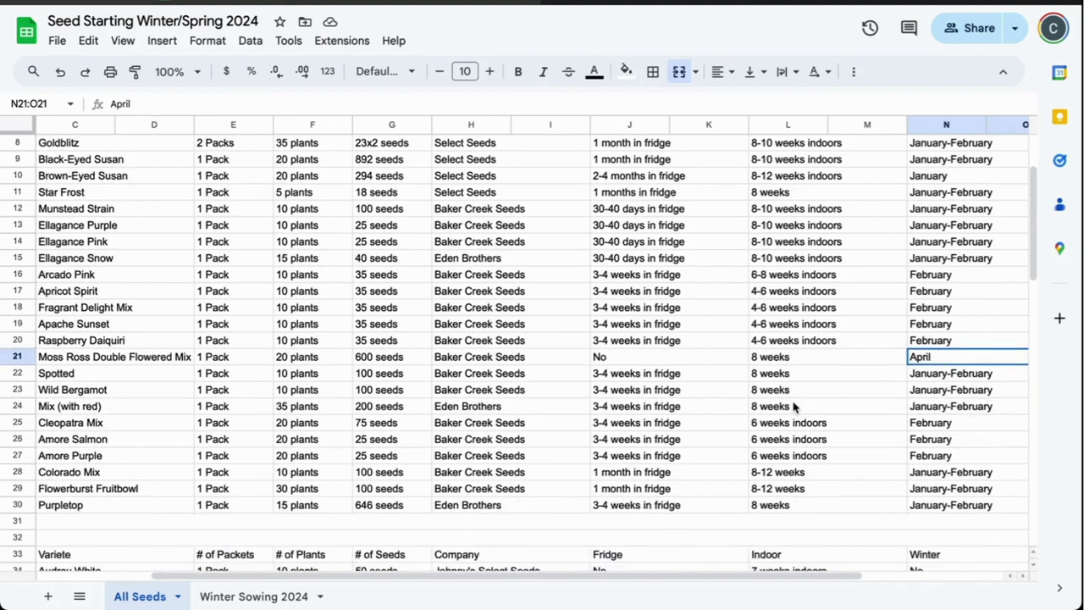
{"action": "scroll", "coordinate": [932, 491], "scroll_direction": "down", "scroll_amount": 1}
{"action": "scroll", "coordinate": [960, 482], "scroll_direction": "left", "scroll_amount": 2}
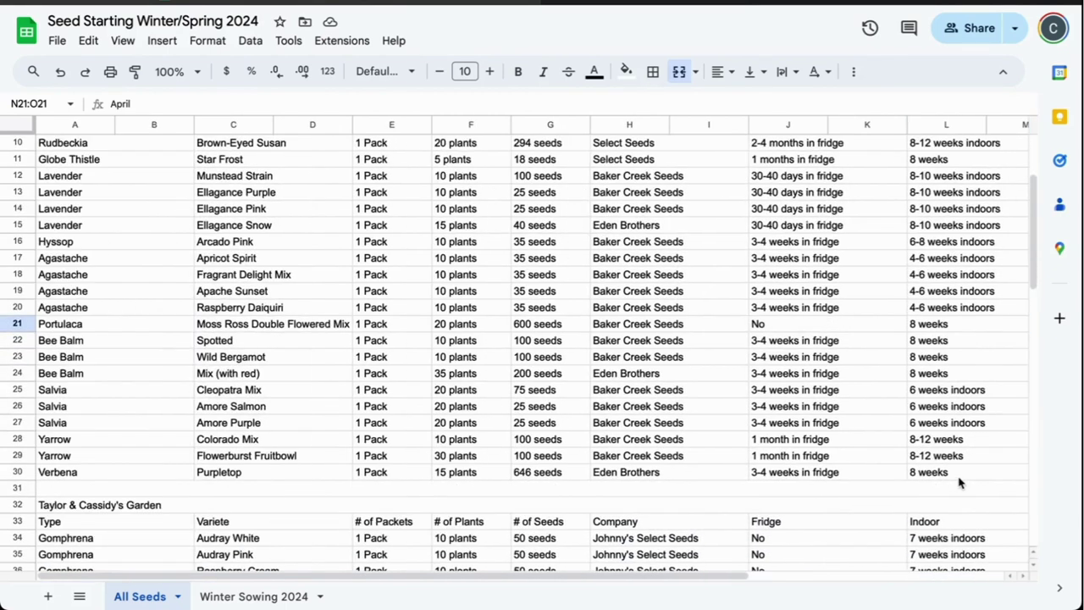
{"action": "scroll", "coordinate": [960, 482], "scroll_direction": "right", "scroll_amount": 2}
{"action": "scroll", "coordinate": [960, 482], "scroll_direction": "down", "scroll_amount": 20}
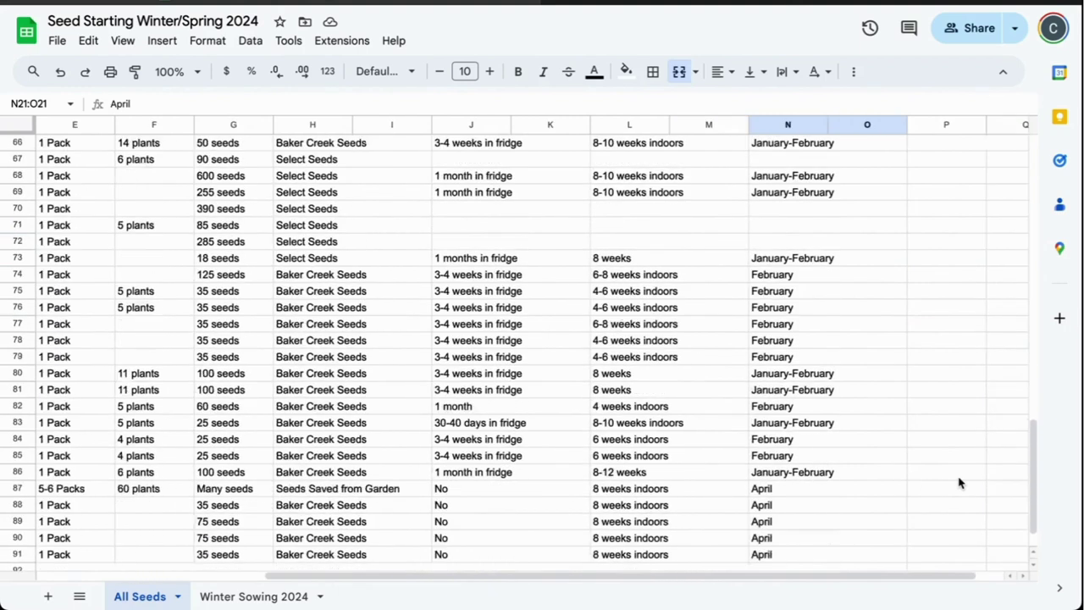
{"action": "left_click", "coordinate": [769, 423]}
{"action": "key", "text": "Down"}
{"action": "key", "text": "Left"}
{"action": "key", "text": "Left"}
{"action": "key", "text": "Left"}
{"action": "key", "text": "Left"}
{"action": "key", "text": "Left"}
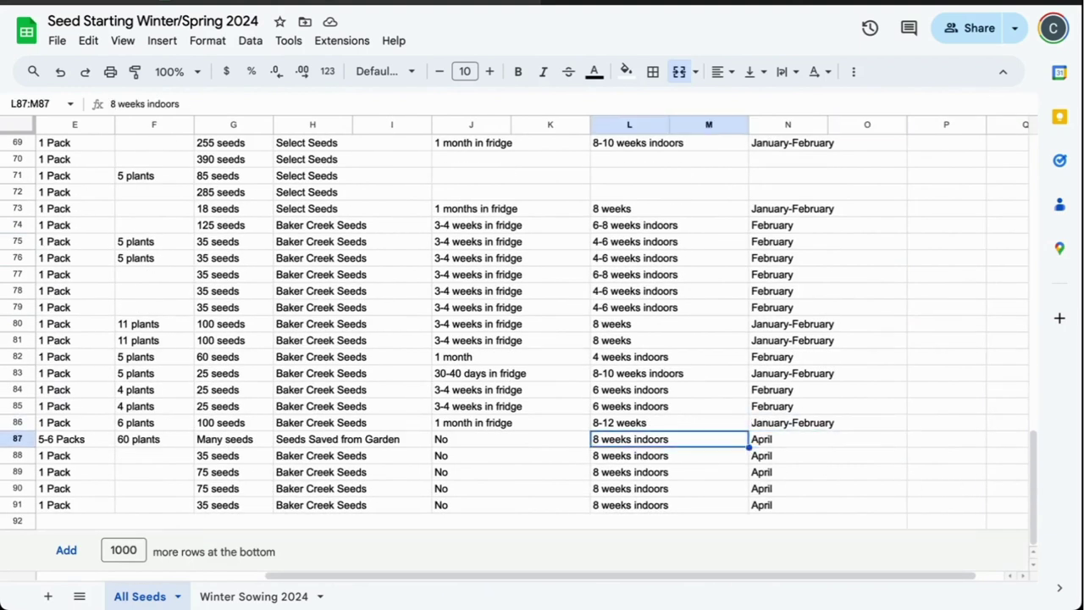
{"action": "key", "text": "Left"}
{"action": "key", "text": "Left"}
{"action": "key", "text": "Left"}
{"action": "key", "text": "Left"}
{"action": "key", "text": "Left"}
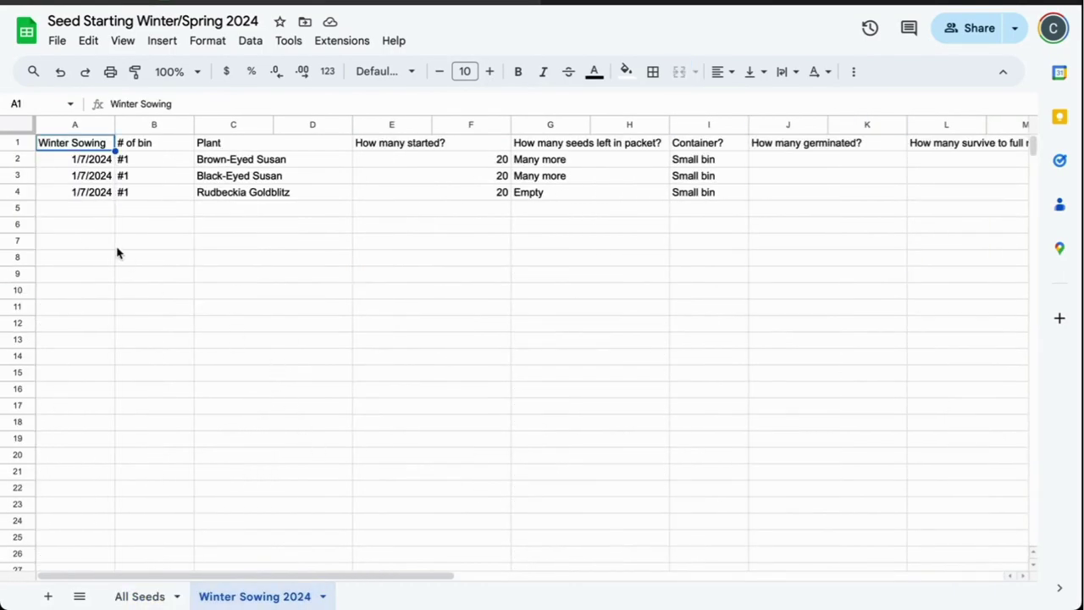
Step: Review the first sowing entries: date 1/7/2024, bin #1, Brown-Eyed Susan, 20 started, Small bin
{"action": "left_click", "coordinate": [99, 196]}
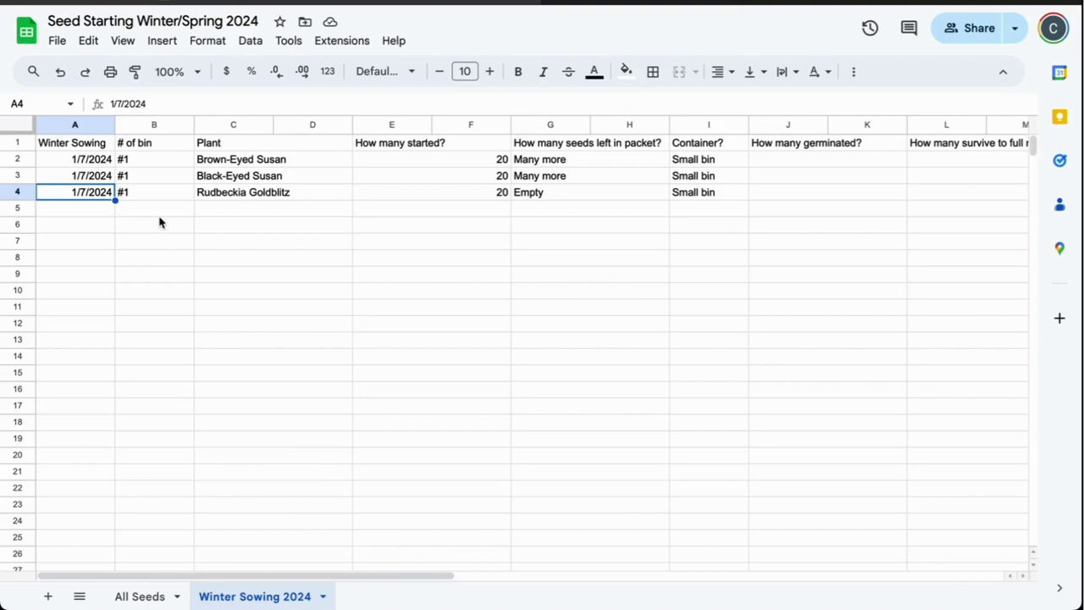
{"action": "left_click", "coordinate": [95, 146]}
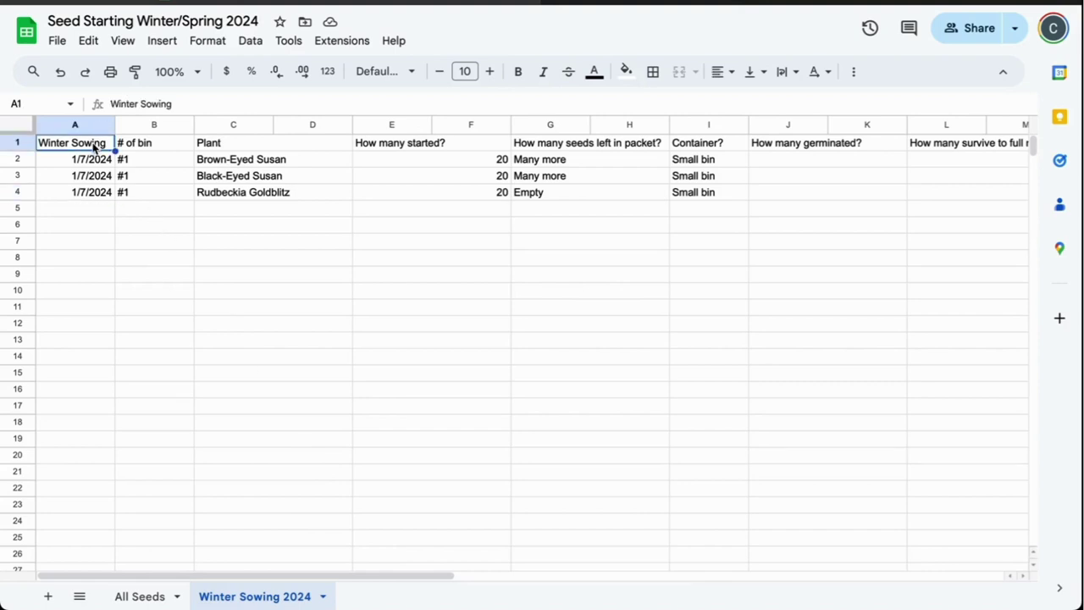
{"action": "left_click", "coordinate": [154, 167]}
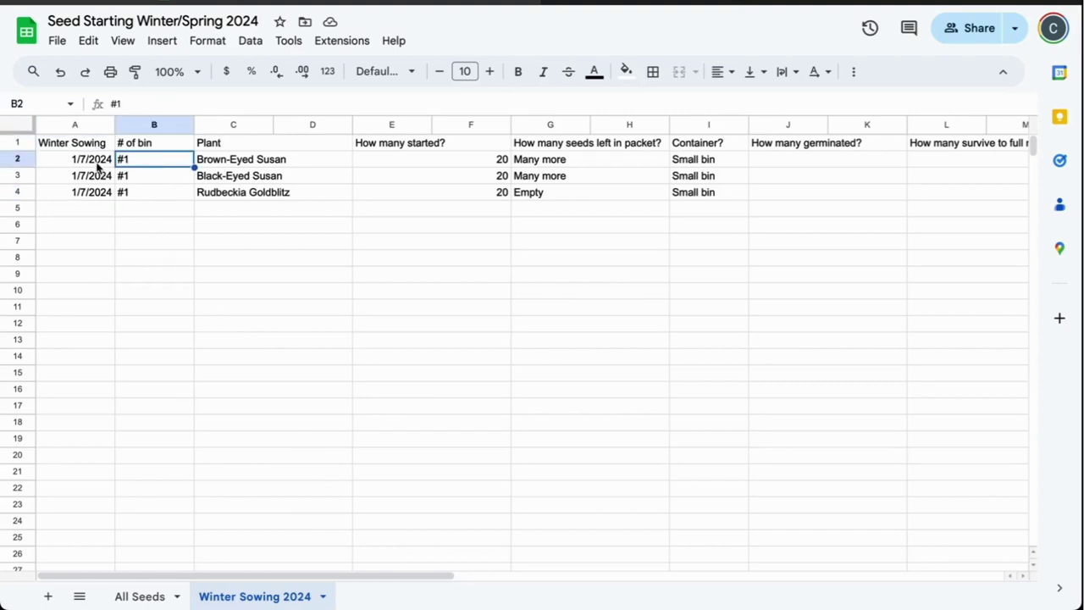
{"action": "left_click", "coordinate": [245, 163]}
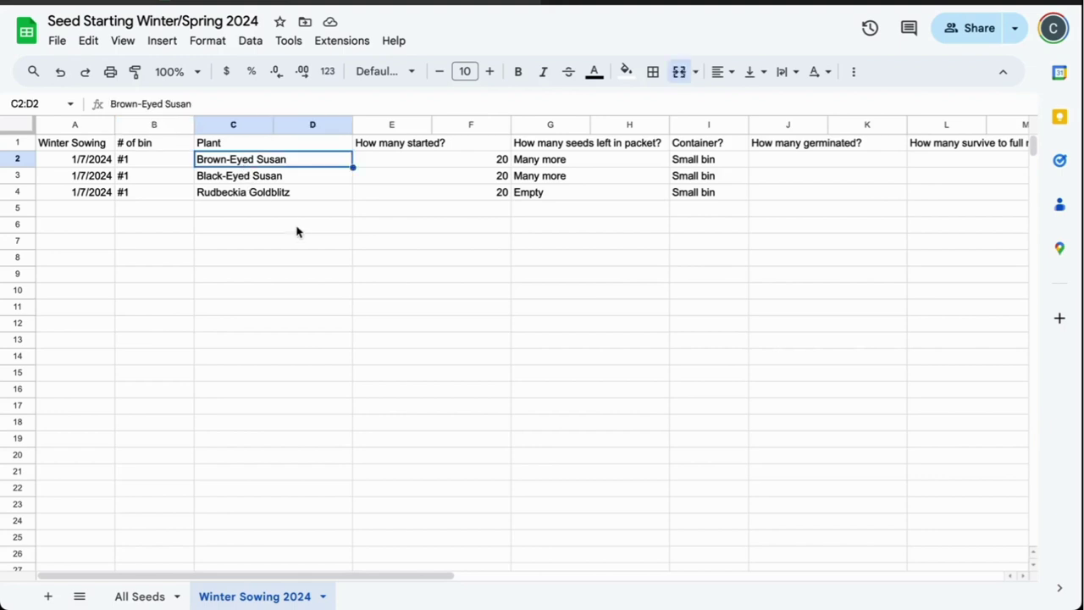
{"action": "left_click", "coordinate": [436, 144]}
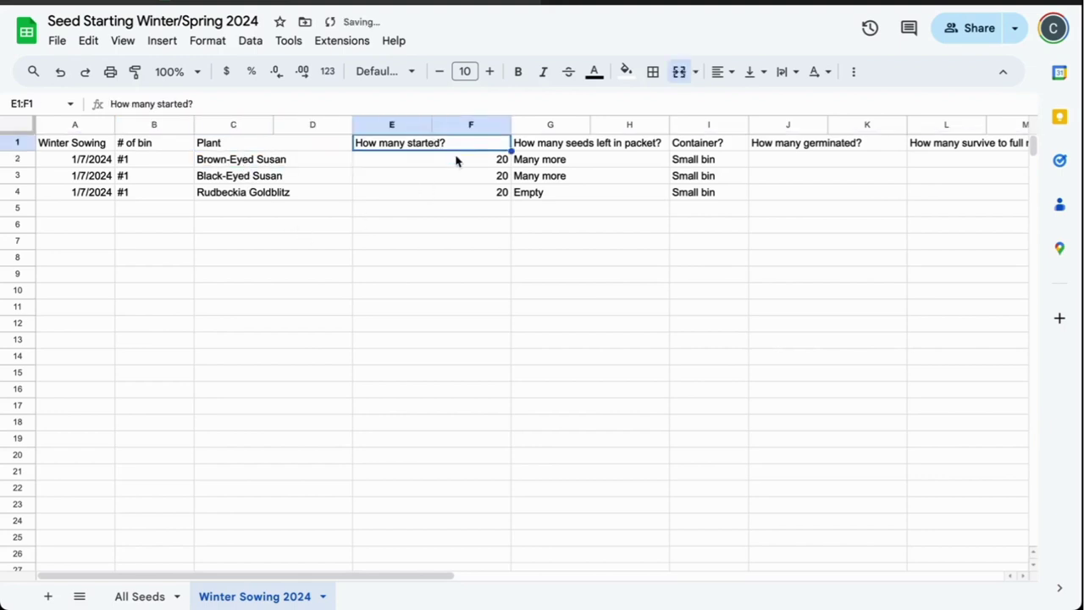
{"action": "left_click", "coordinate": [505, 165]}
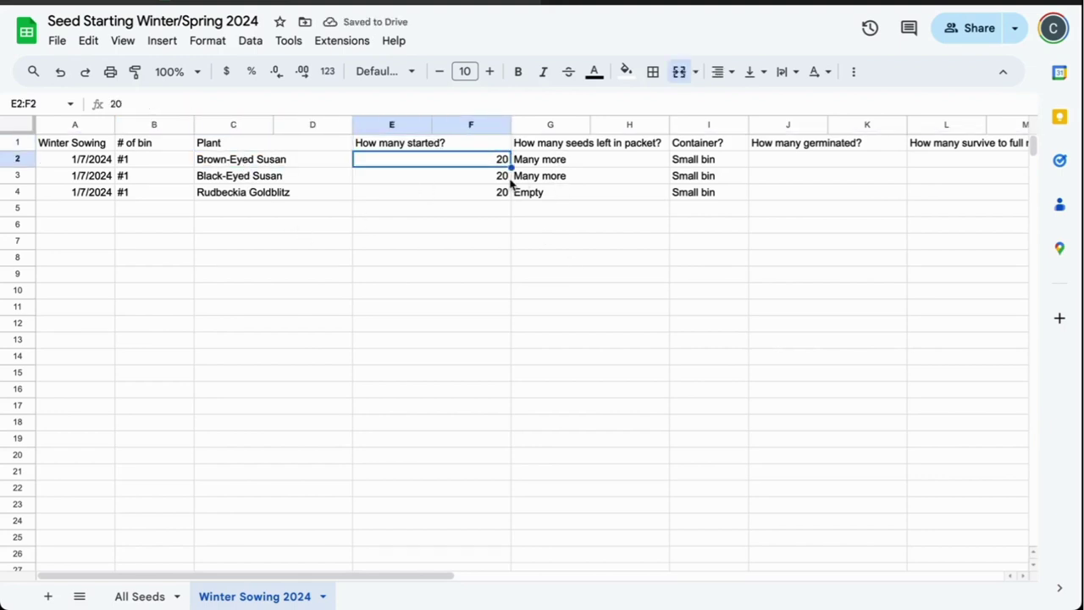
{"action": "left_click", "coordinate": [712, 166]}
Step: Review the How many germinated? and survive-to-full-maturity headers, then add a blank sheet
{"action": "scroll", "coordinate": [711, 166], "scroll_direction": "right", "scroll_amount": 5}
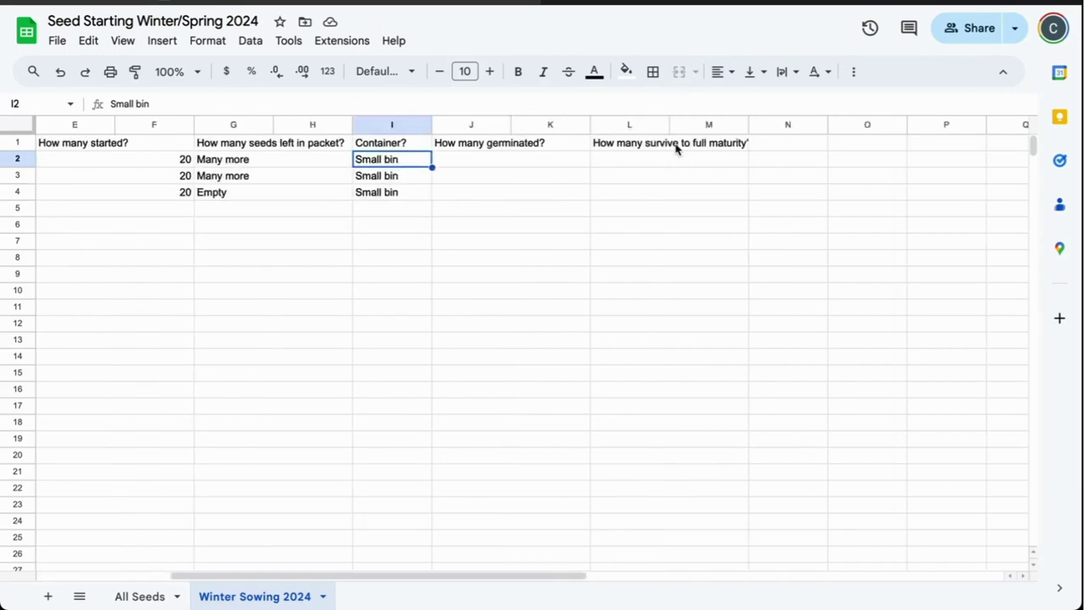
{"action": "left_click", "coordinate": [551, 148]}
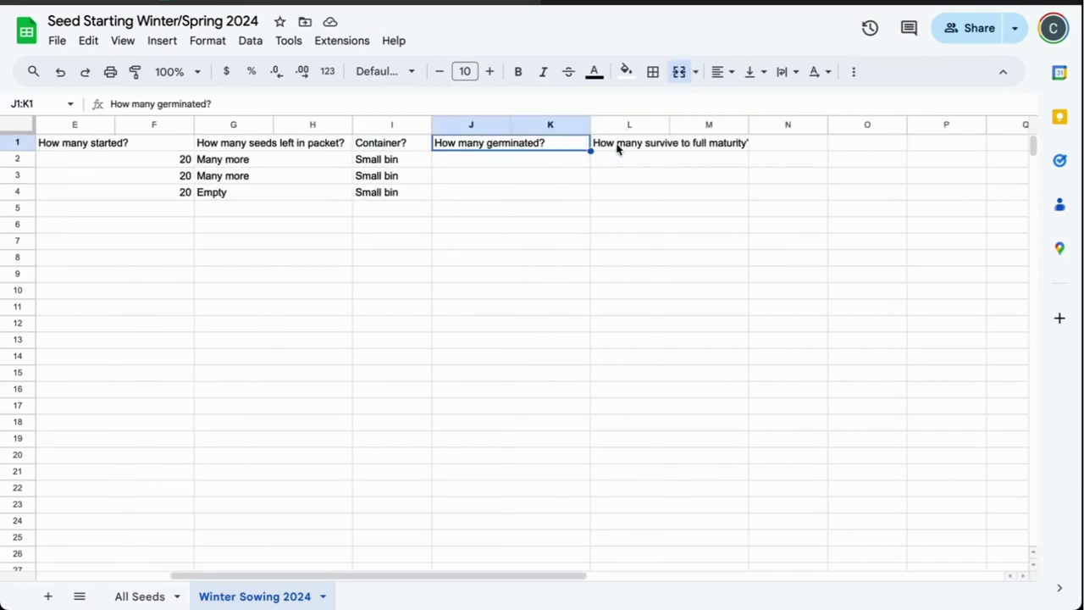
{"action": "left_click", "coordinate": [664, 150]}
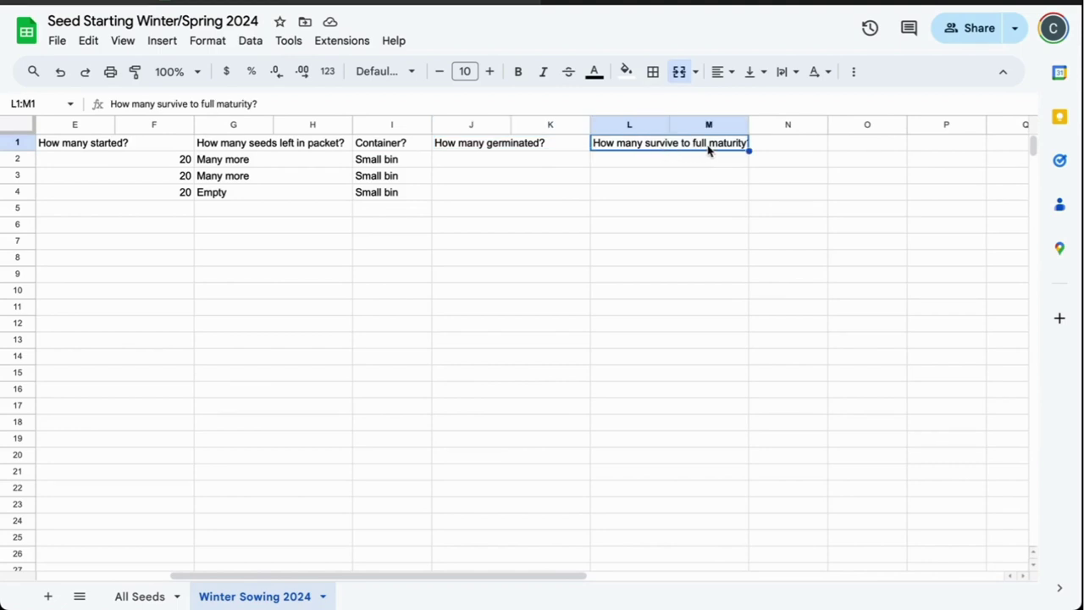
{"action": "left_click", "coordinate": [560, 150]}
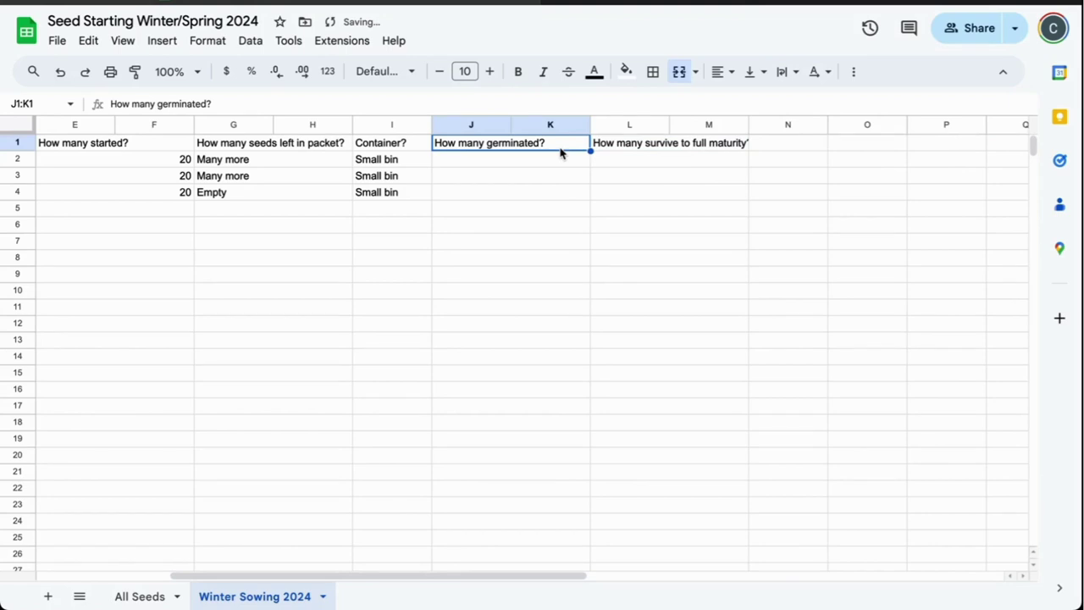
{"action": "left_click", "coordinate": [654, 145]}
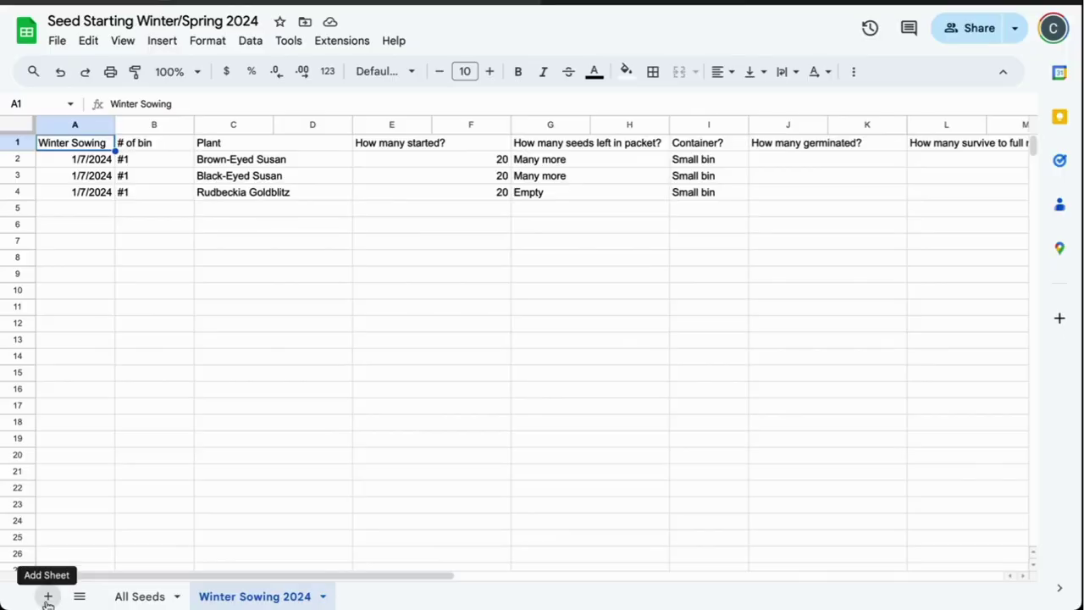
{"action": "left_click", "coordinate": [47, 596]}
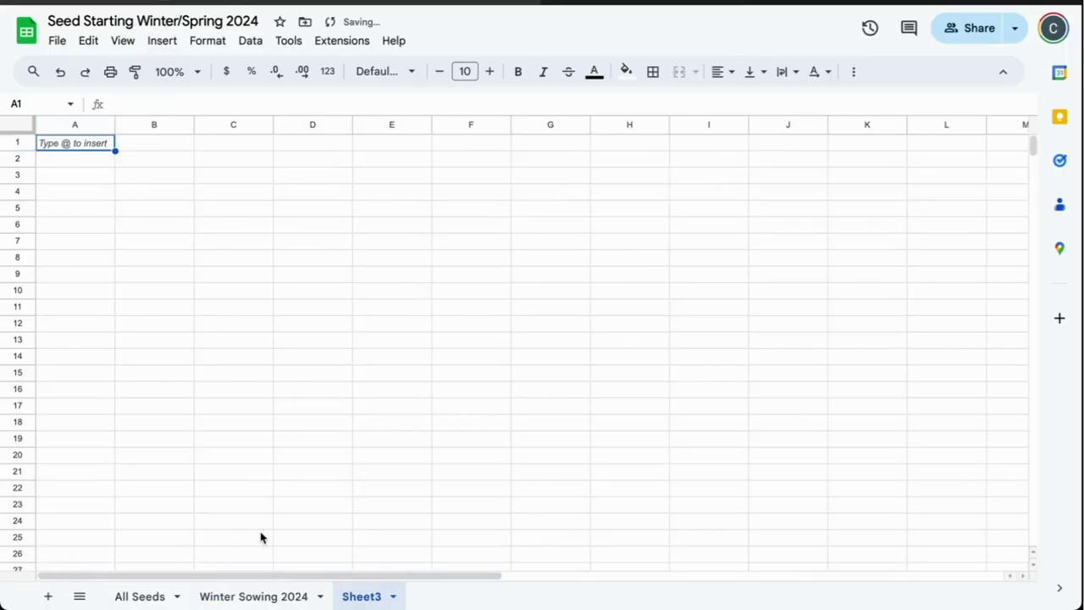
Step: Title the new sheet 'Fridge' and paste the four Lavender varieties below it, dated 1/14
{"action": "left_click", "coordinate": [96, 144]}
{"action": "type", "text": "Fridge"}
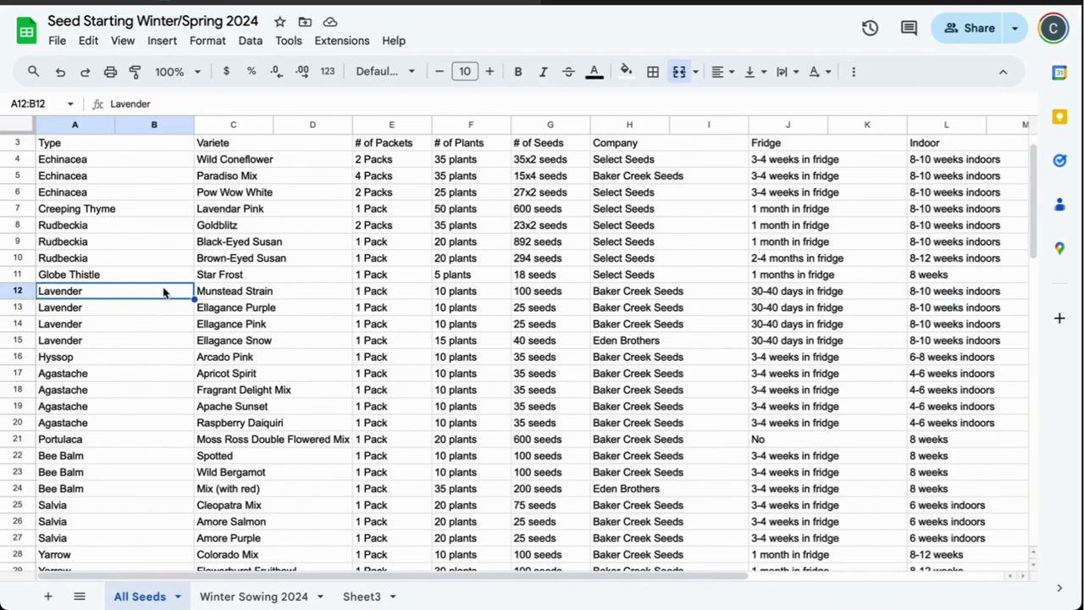
{"action": "left_click", "coordinate": [260, 340], "text": "shift"}
{"action": "key", "text": "ctrl+c"}
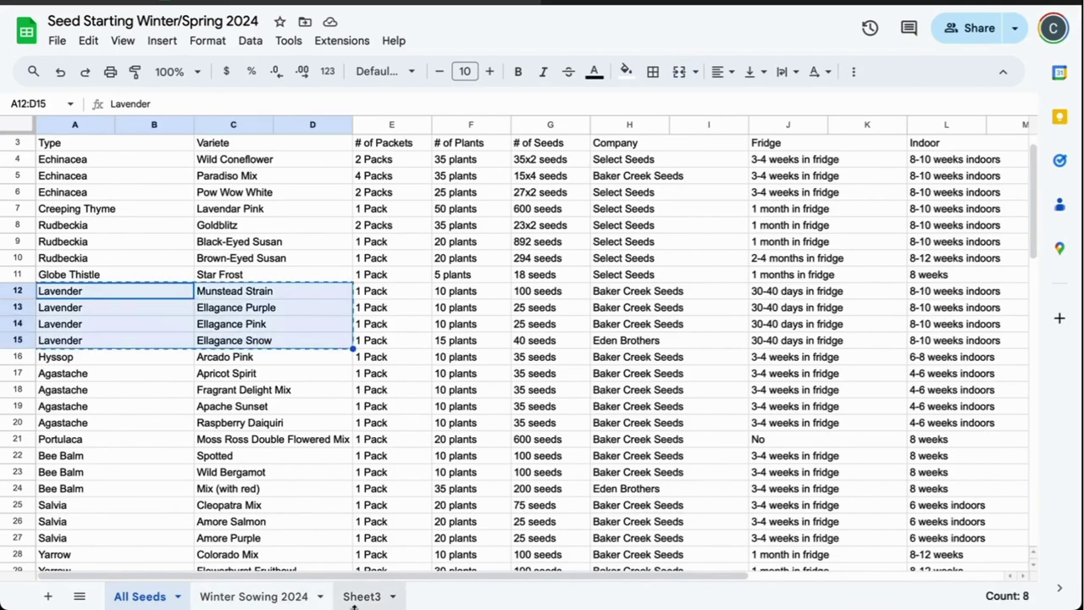
{"action": "left_click", "coordinate": [361, 597]}
{"action": "key", "text": "ctrl+v"}
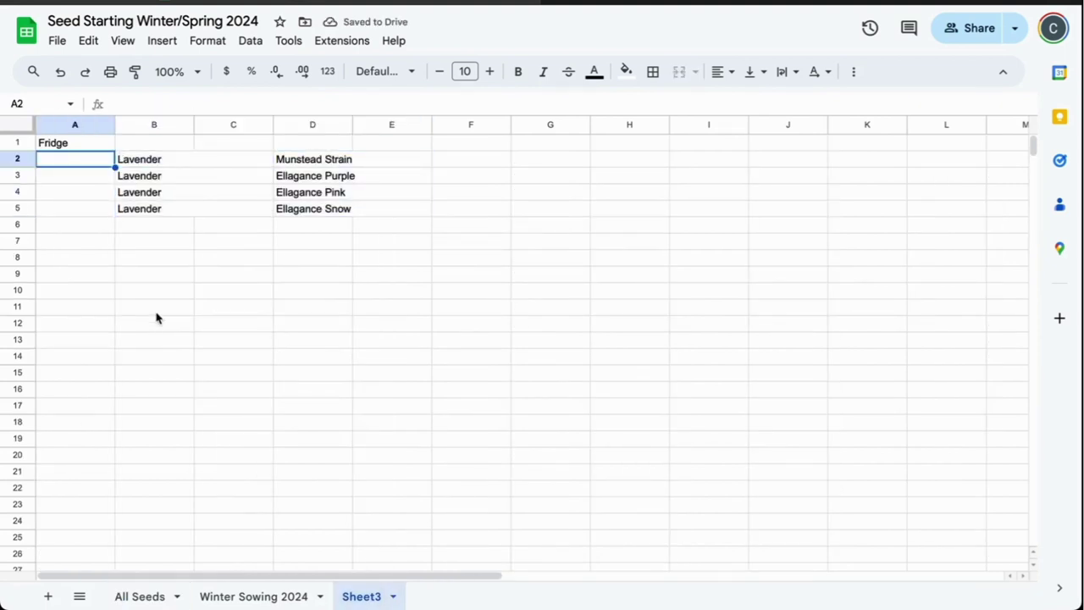
{"action": "type", "text": "1/14"}
Step: Back on All Seeds, check the Munstead Strain packet and plant counts
{"action": "left_click", "coordinate": [138, 598]}
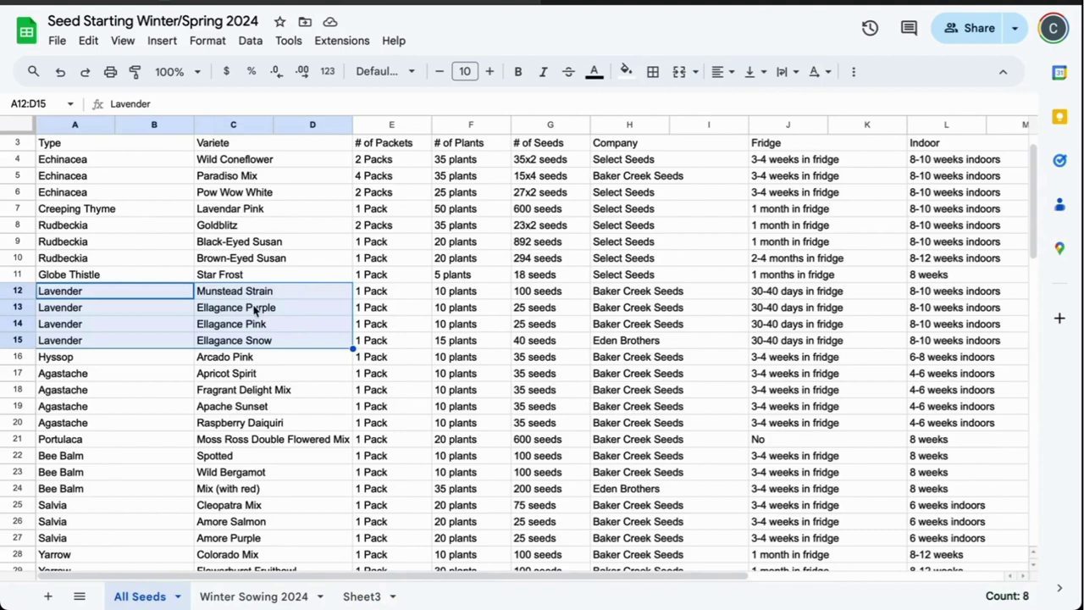
{"action": "left_click", "coordinate": [381, 296]}
{"action": "left_click", "coordinate": [494, 301]}
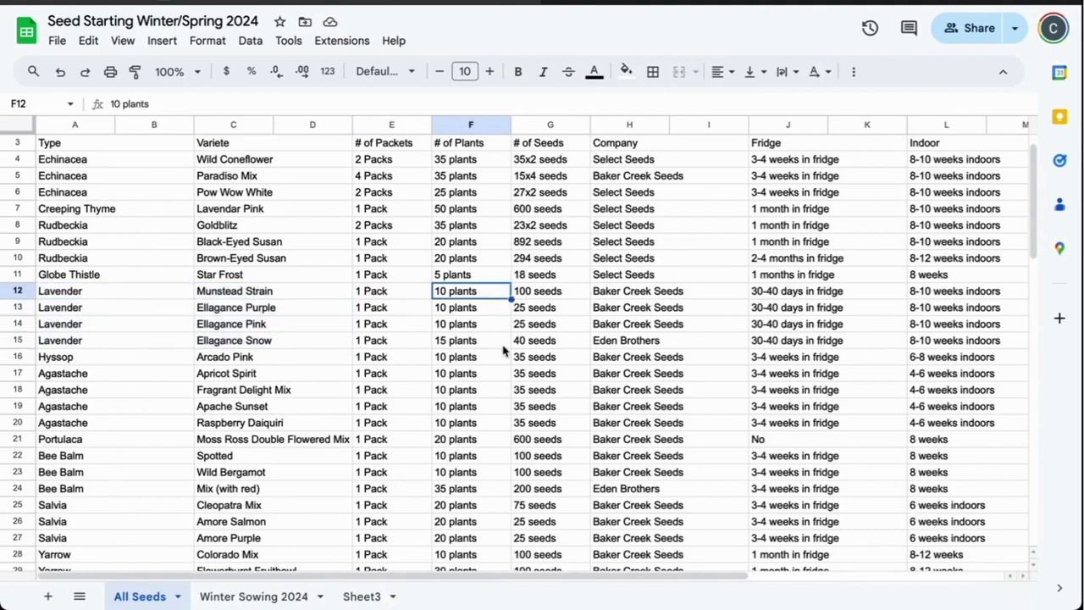
Step: Inspect the # of Plants header and the Black-Eyed Susan and Paradiso Mix counts on All Seeds
{"action": "left_click", "coordinate": [471, 144]}
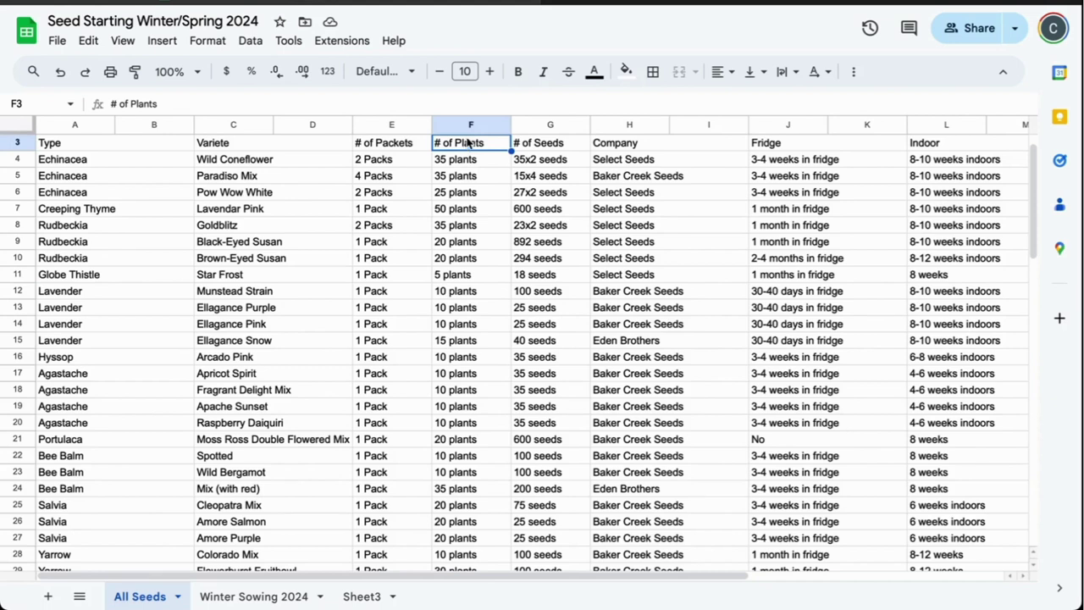
{"action": "left_click", "coordinate": [537, 245]}
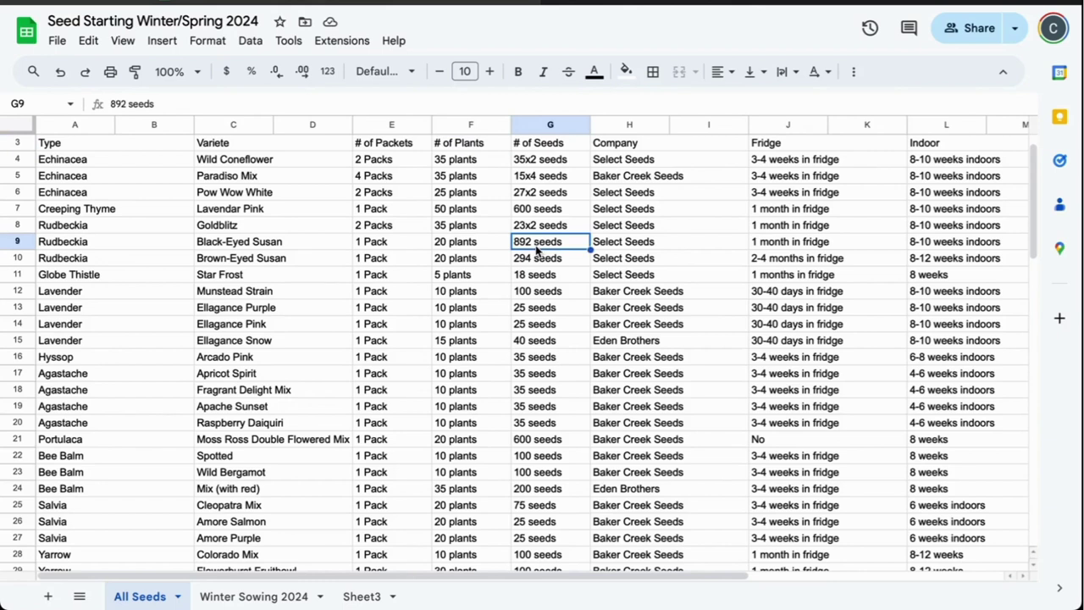
{"action": "left_click", "coordinate": [479, 247]}
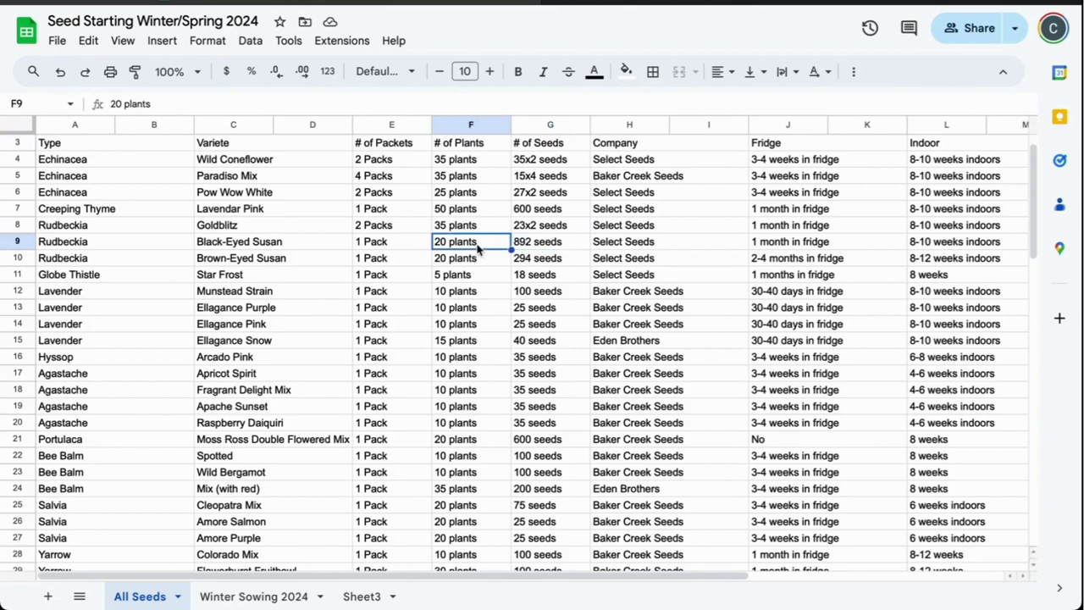
{"action": "key", "text": "Right"}
{"action": "key", "text": "Up"}
{"action": "key", "text": "Up"}
{"action": "key", "text": "Up"}
{"action": "key", "text": "Up"}
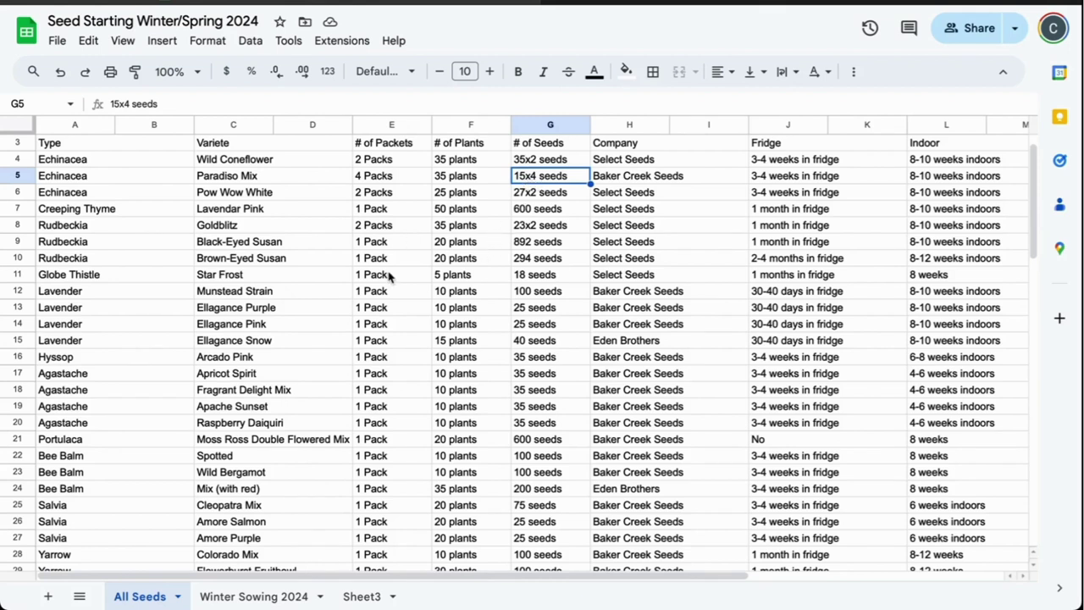
Step: Rename Sheet3 to 'Fridge'
{"action": "double_click", "coordinate": [362, 596]}
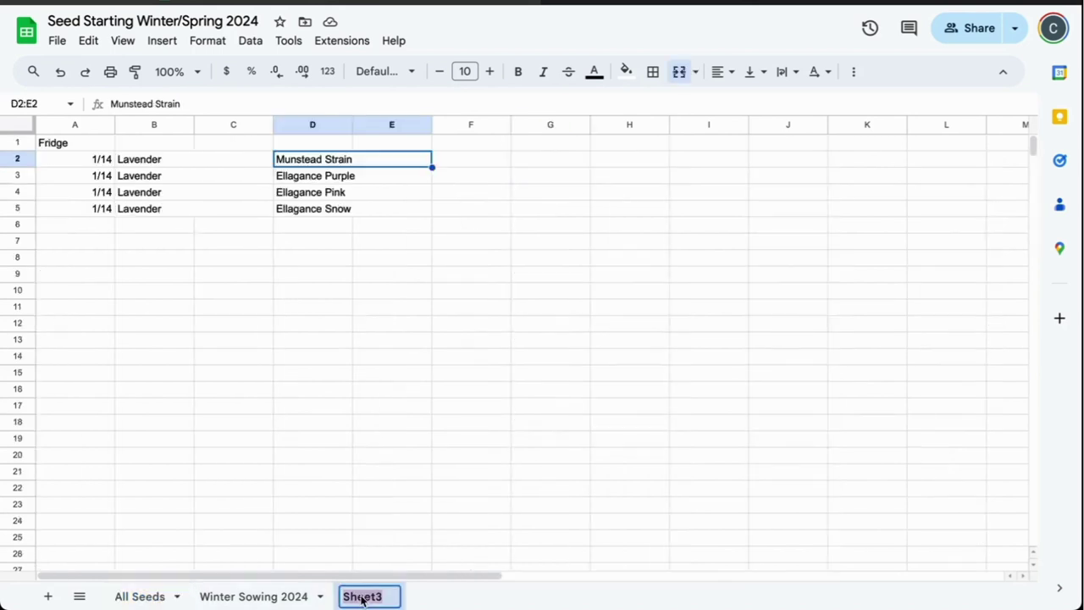
{"action": "type", "text": "Fridge"}
{"action": "left_click", "coordinate": [339, 477]}
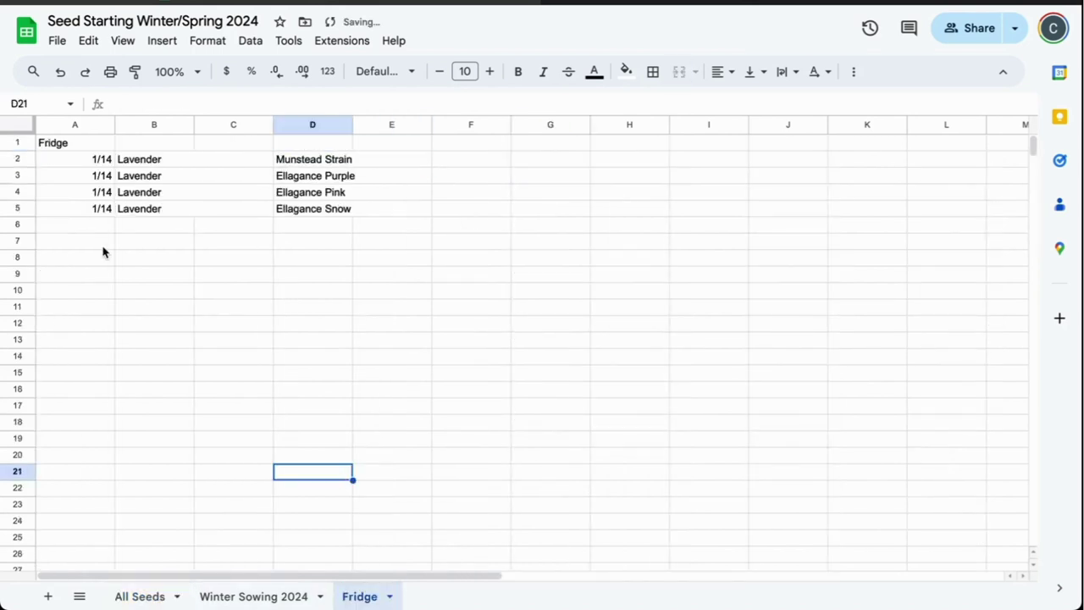
Step: Select the date, Lavender and Munstead Strain cells, and start then erase a heading in F1
{"action": "left_click", "coordinate": [105, 159]}
{"action": "left_click_drag", "start_coordinate": [161, 164], "coordinate": [238, 165]}
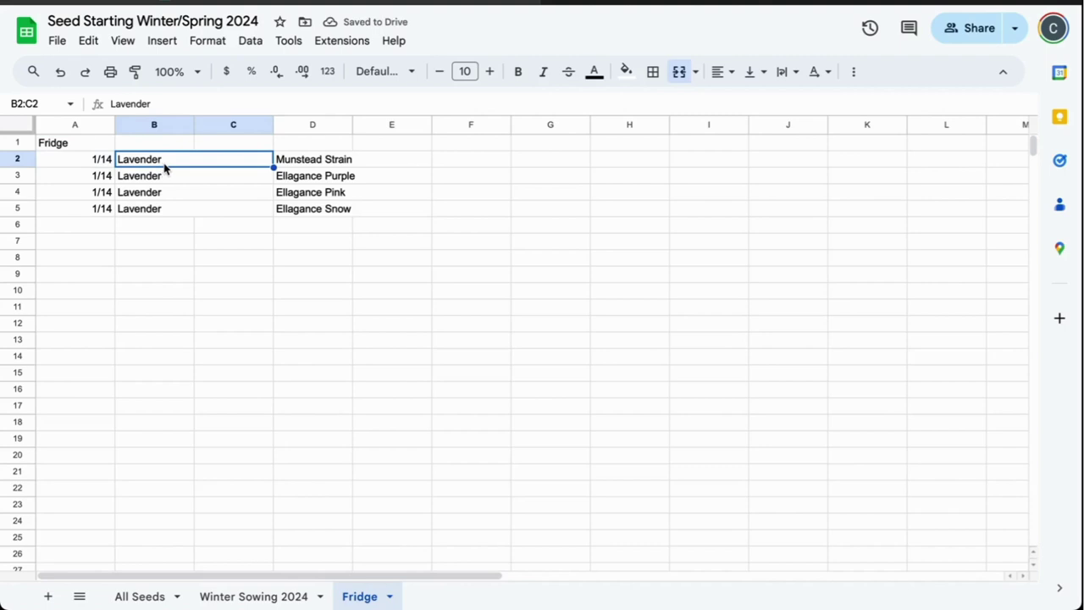
{"action": "left_click_drag", "start_coordinate": [313, 165], "coordinate": [411, 164]}
{"action": "left_click", "coordinate": [471, 142]}
{"action": "type", "text": "Meth"}
{"action": "key", "text": "BackSpace"}
{"action": "key", "text": "BackSpace"}
{"action": "key", "text": "BackSpace"}
{"action": "key", "text": "BackSpace"}
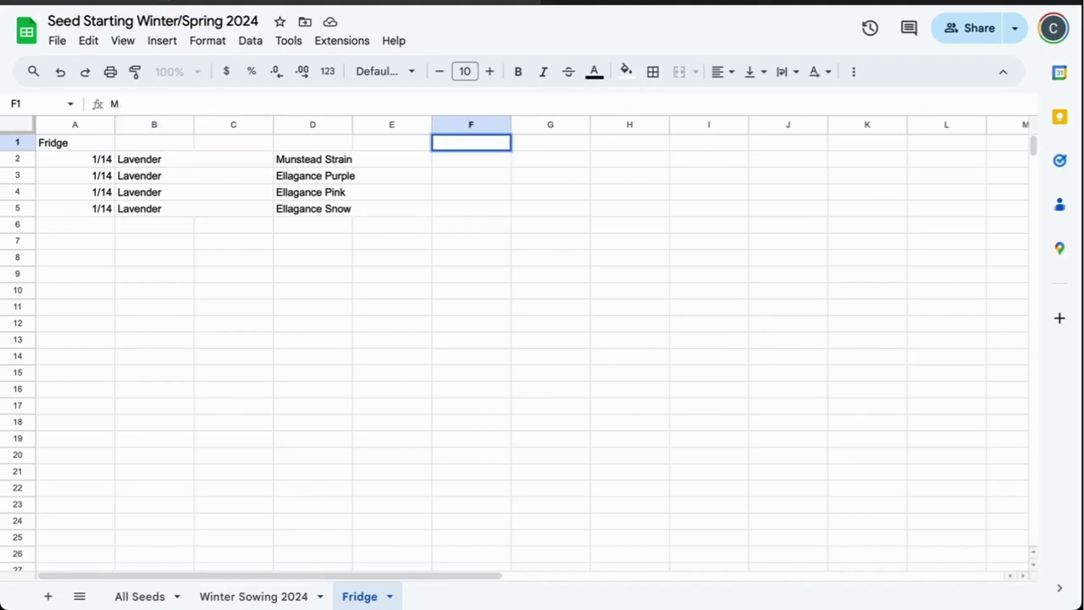
{"action": "left_click", "coordinate": [210, 197]}
Step: Insert a row above the lavender list and enter the 'Method' heading in F2
{"action": "right_click", "coordinate": [27, 163]}
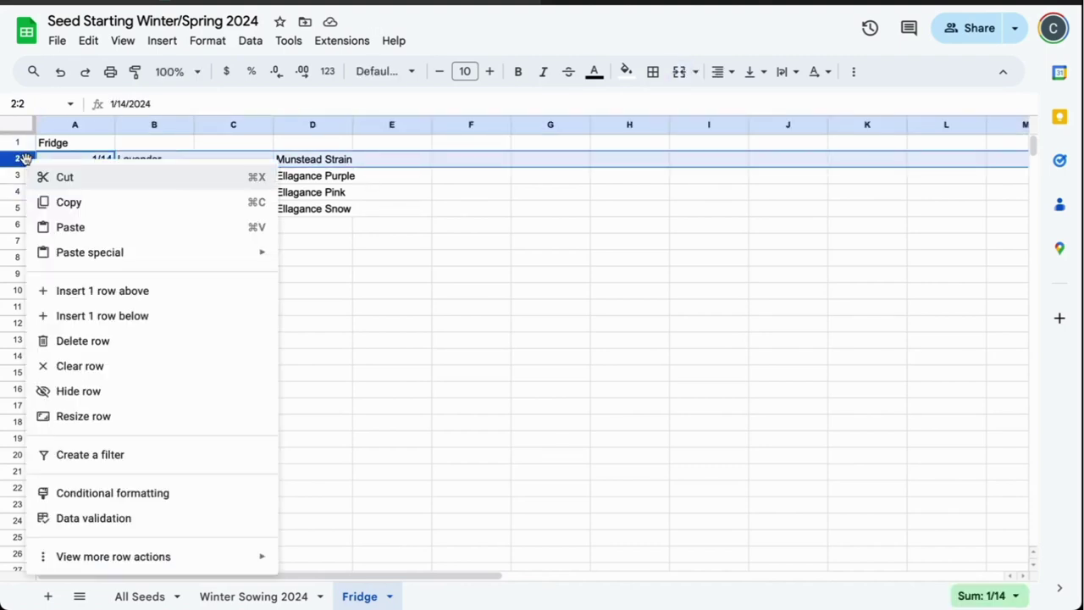
{"action": "left_click", "coordinate": [92, 292]}
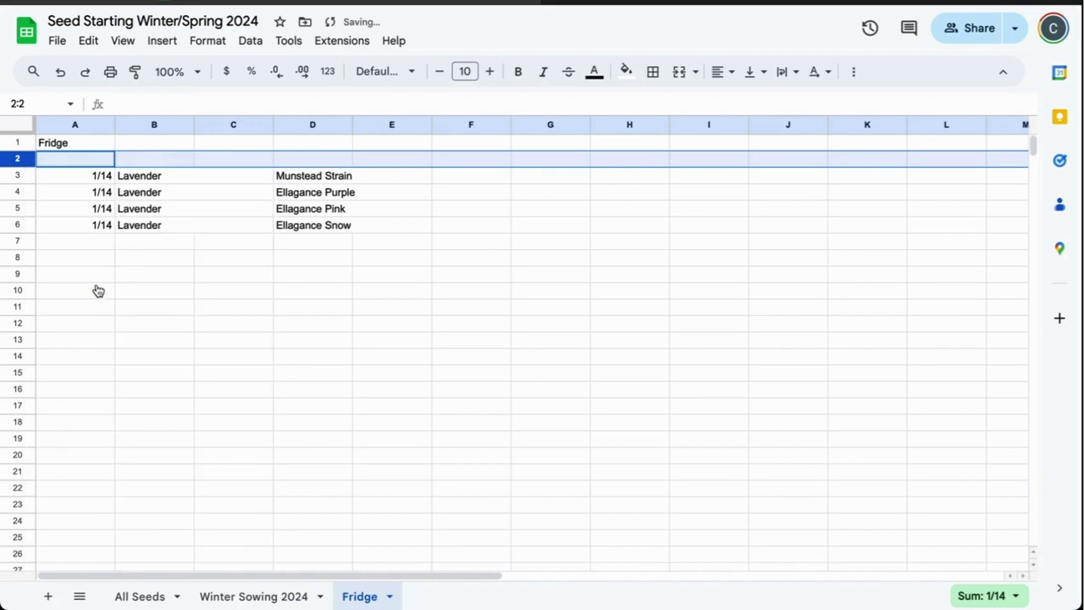
{"action": "left_click", "coordinate": [464, 149]}
{"action": "left_click", "coordinate": [476, 164]}
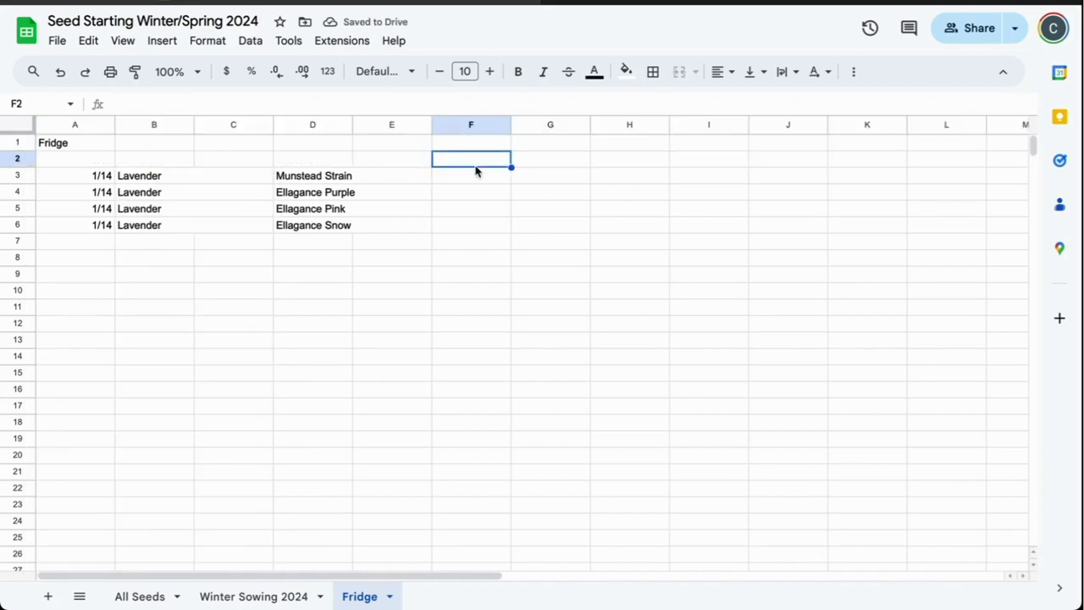
{"action": "type", "text": "Method"}
{"action": "left_click", "coordinate": [494, 183]}
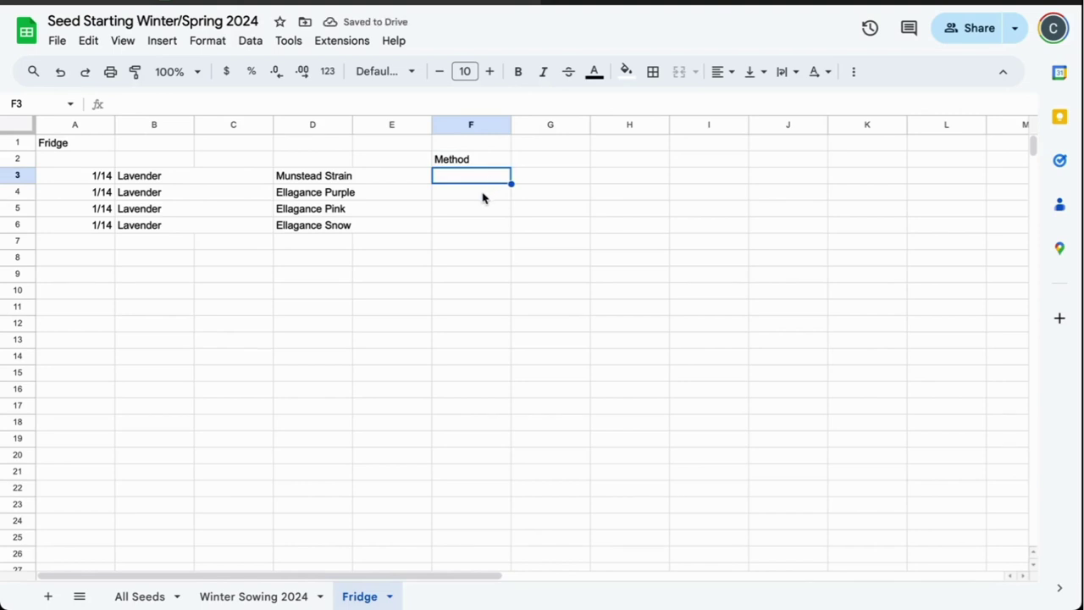
Step: Insert two blank rows between Munstead Strain and Ellagance Purple
{"action": "left_click", "coordinate": [482, 194]}
{"action": "left_click", "coordinate": [480, 209]}
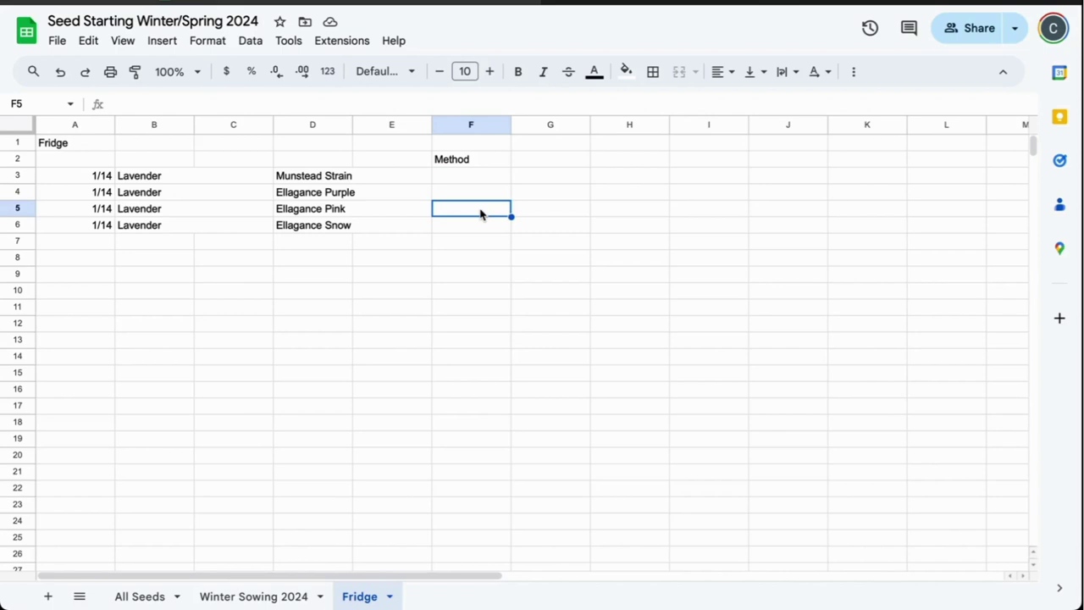
{"action": "left_click", "coordinate": [465, 193]}
{"action": "key", "text": "ctrl+alt+equal"}
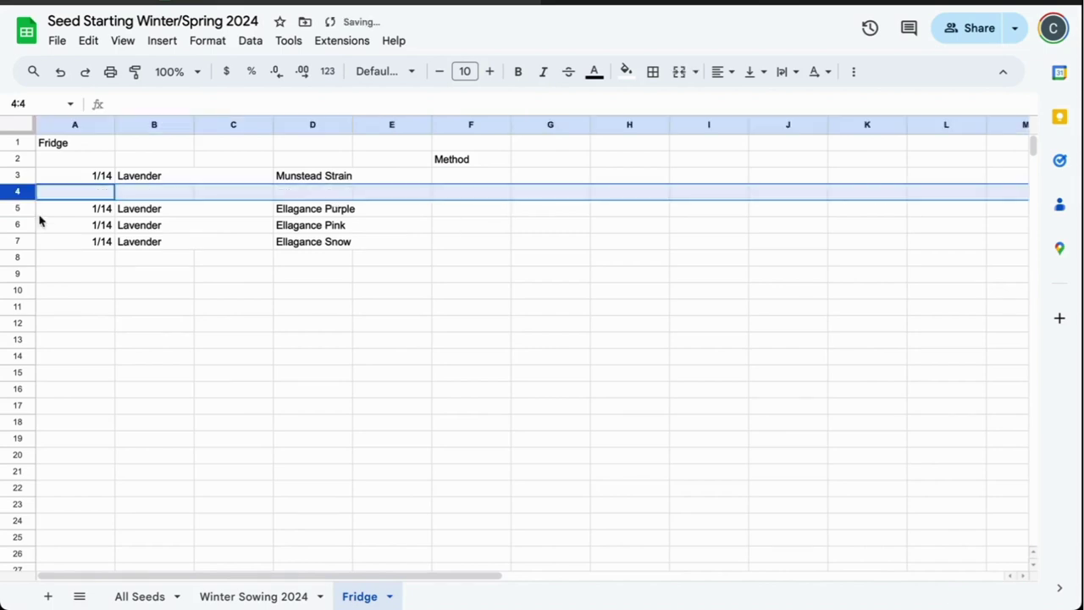
{"action": "right_click", "coordinate": [17, 209]}
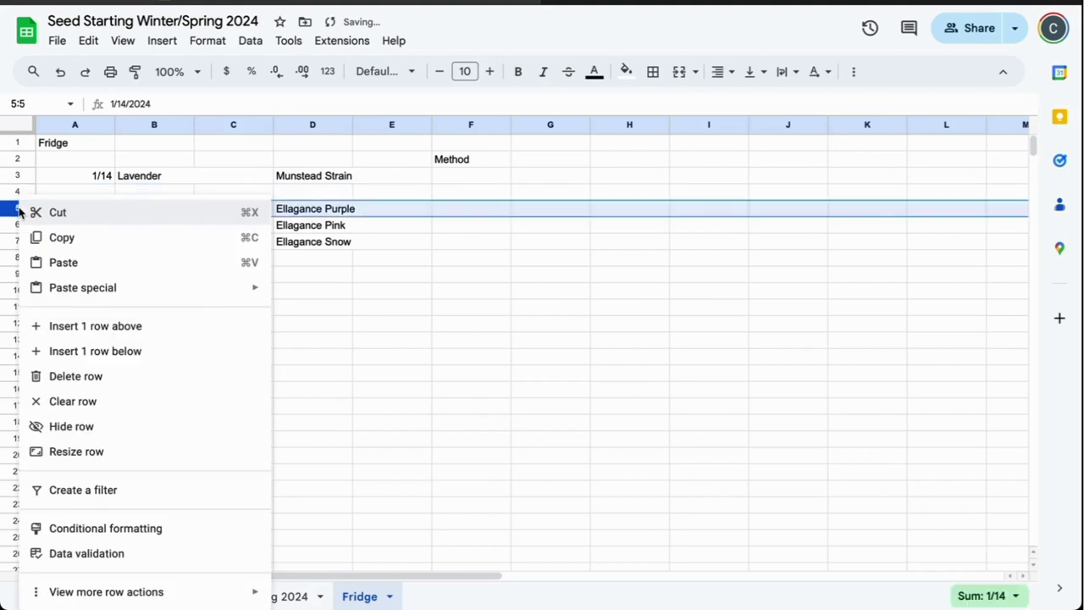
{"action": "left_click", "coordinate": [95, 328]}
{"action": "left_click", "coordinate": [371, 191]}
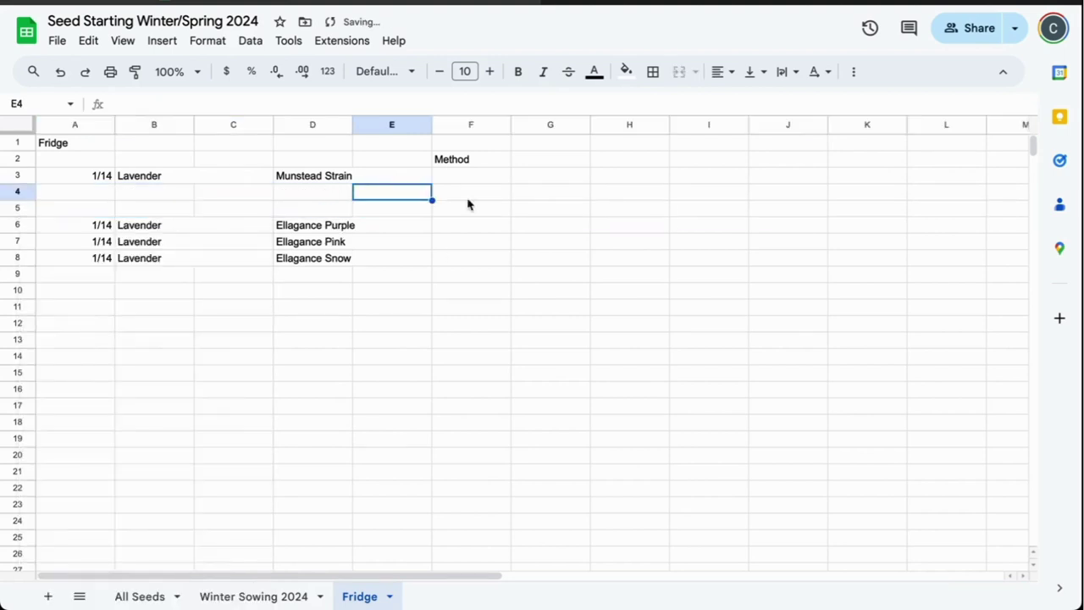
Step: Fill F3:F5 with the methods Potting Soil, Paper Towel and Wool
{"action": "left_click", "coordinate": [484, 175]}
{"action": "type", "text": "Potti"}
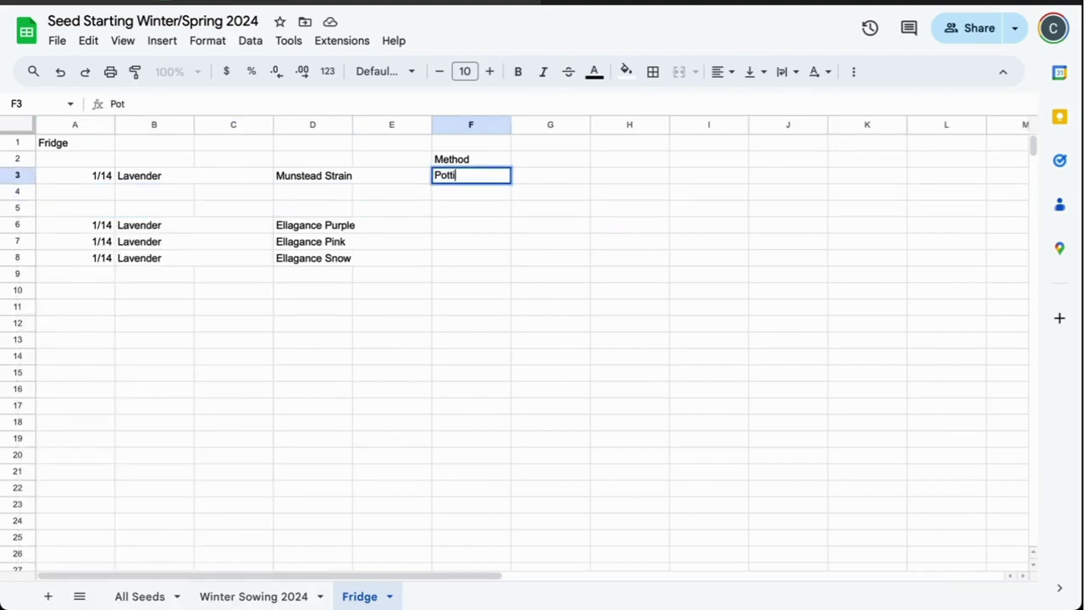
{"action": "type", "text": "ng Soil"}
{"action": "key", "text": "Return"}
{"action": "type", "text": "Pap"}
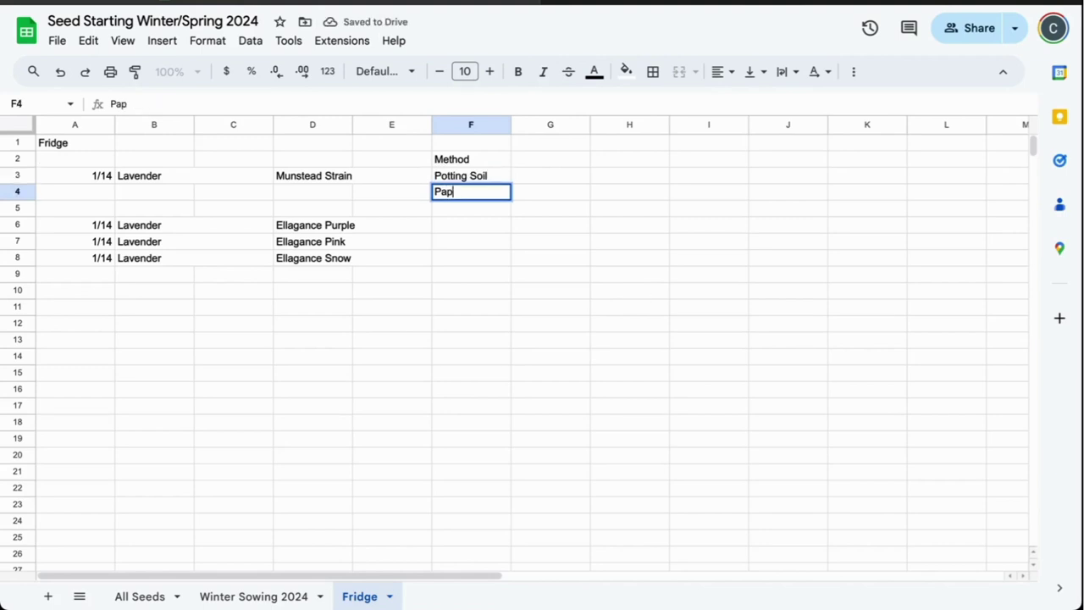
{"action": "type", "text": "er Towel"}
{"action": "key", "text": "Return"}
{"action": "type", "text": "Wool"}
{"action": "left_click", "coordinate": [576, 191]}
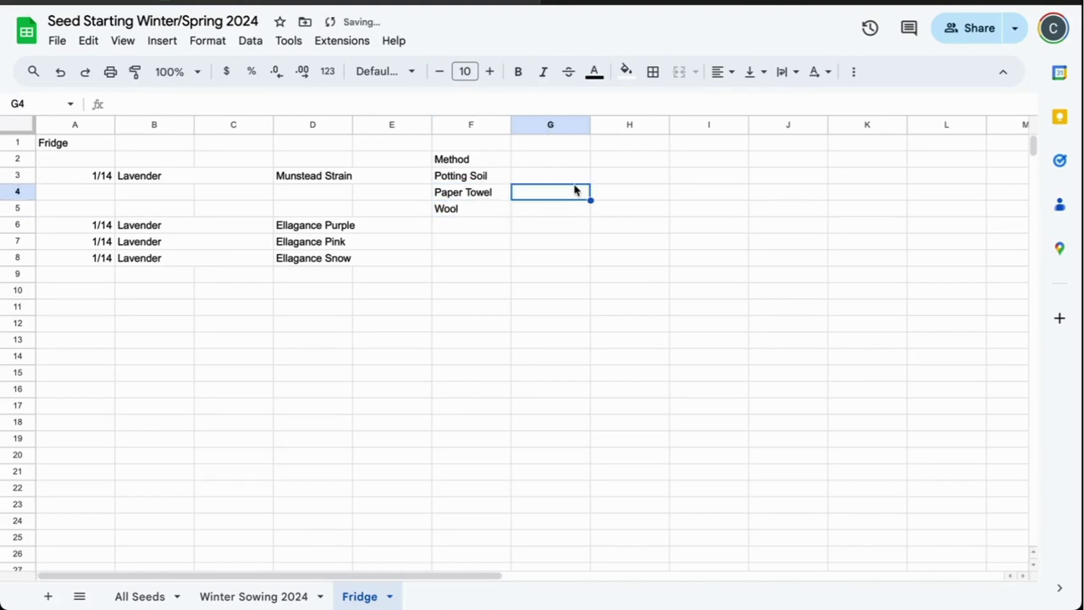
Step: Enter the heading 'Germinated?' in G2
{"action": "left_click", "coordinate": [541, 159]}
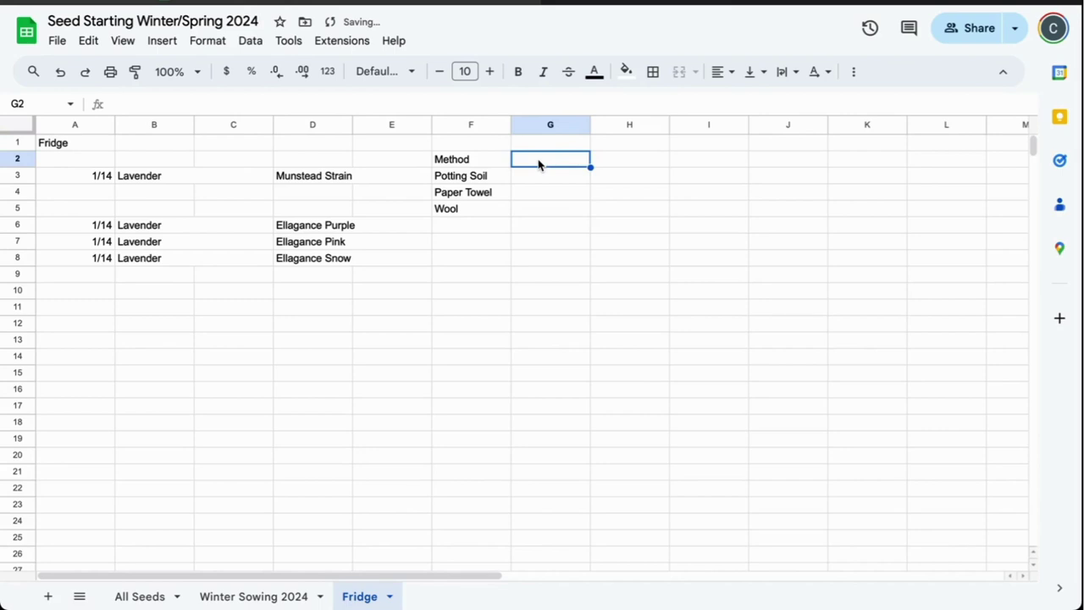
{"action": "type", "text": "Gem"}
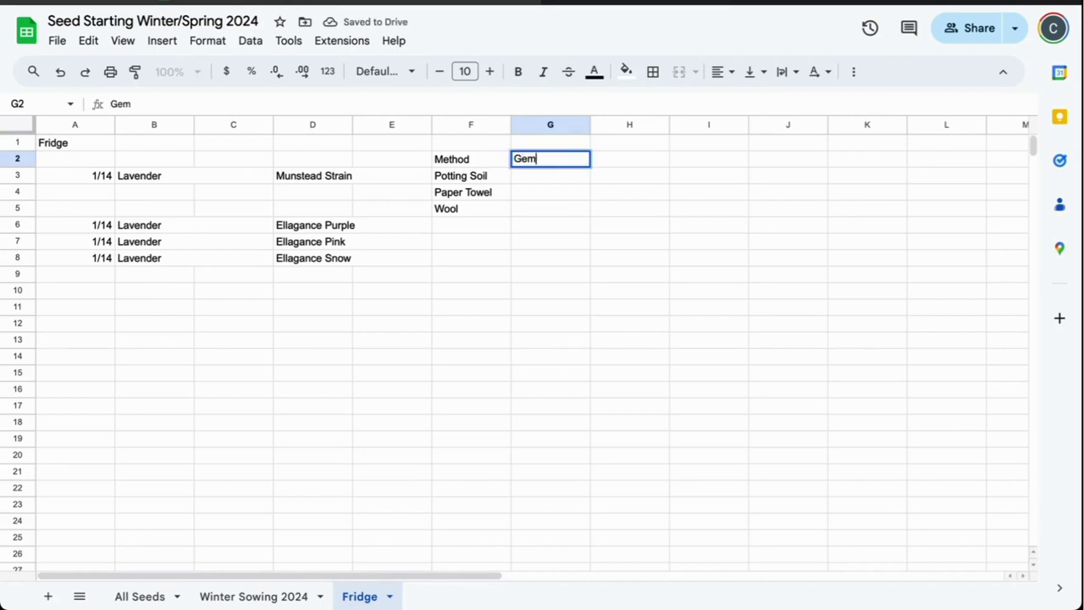
{"action": "type", "text": "e"}
{"action": "key", "text": "BackSpace"}
{"action": "key", "text": "BackSpace"}
{"action": "type", "text": "rminated?"}
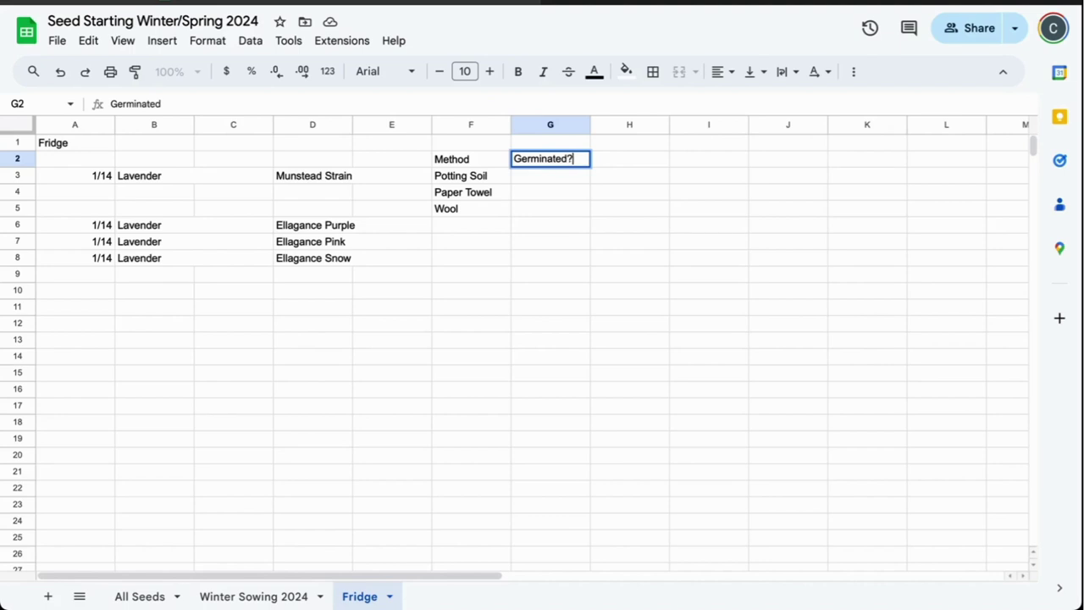
{"action": "left_click", "coordinate": [622, 165]}
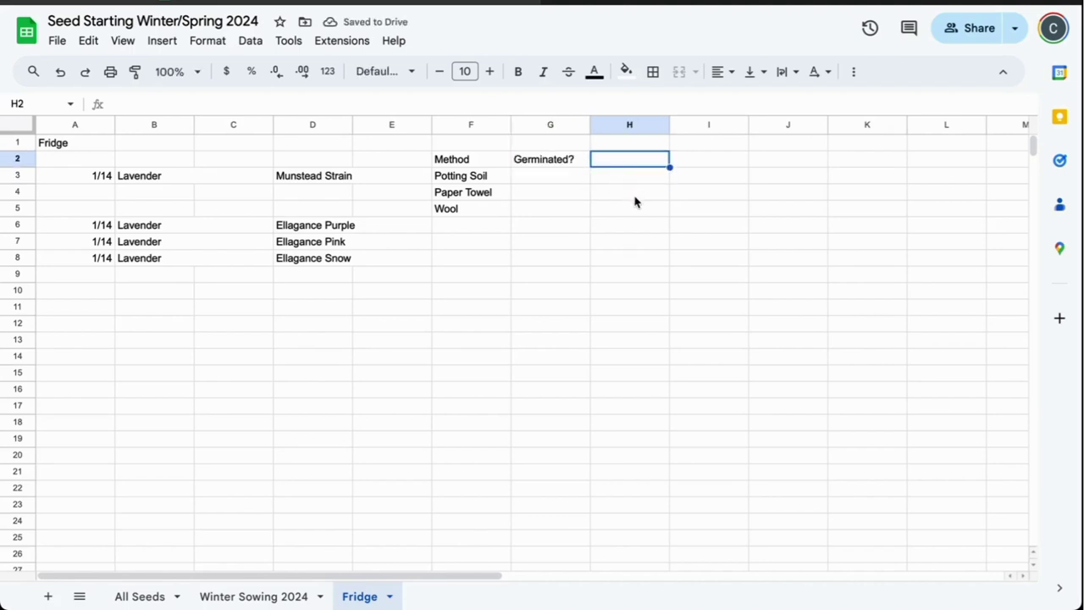
Step: Insert a column before Germinated? and add the 'How many started?' heading in G2
{"action": "right_click", "coordinate": [529, 125]}
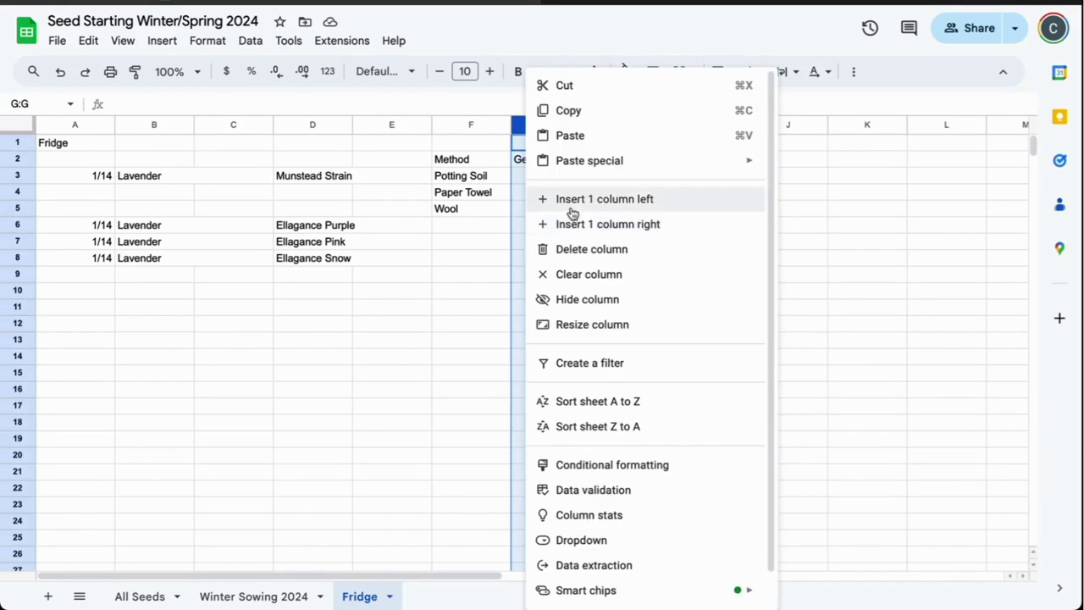
{"action": "left_click", "coordinate": [571, 208]}
{"action": "left_click", "coordinate": [529, 149]}
{"action": "left_click", "coordinate": [529, 163]}
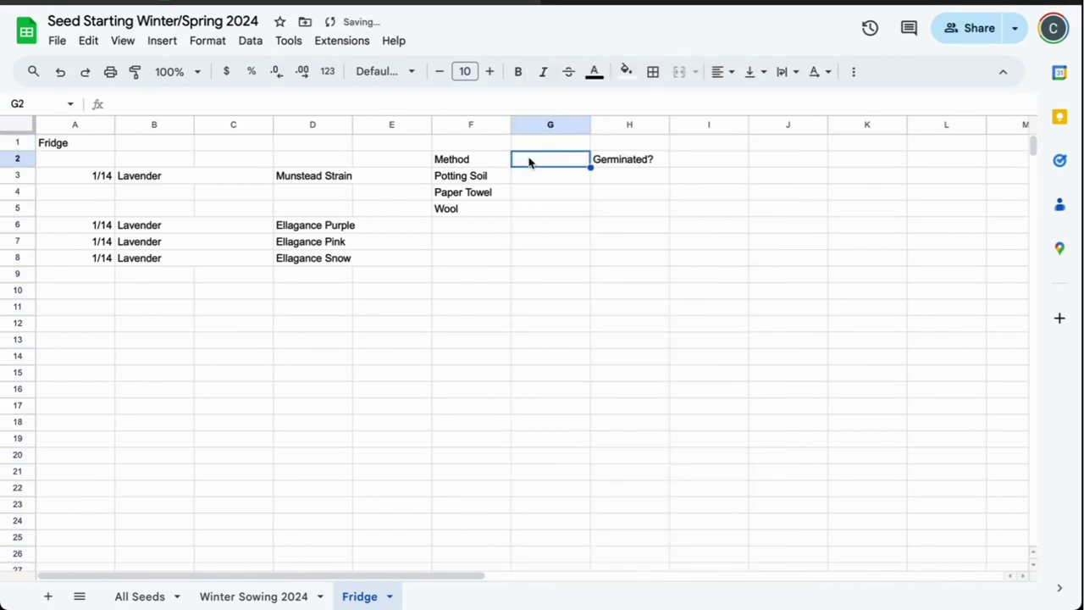
{"action": "type", "text": "How many starte"}
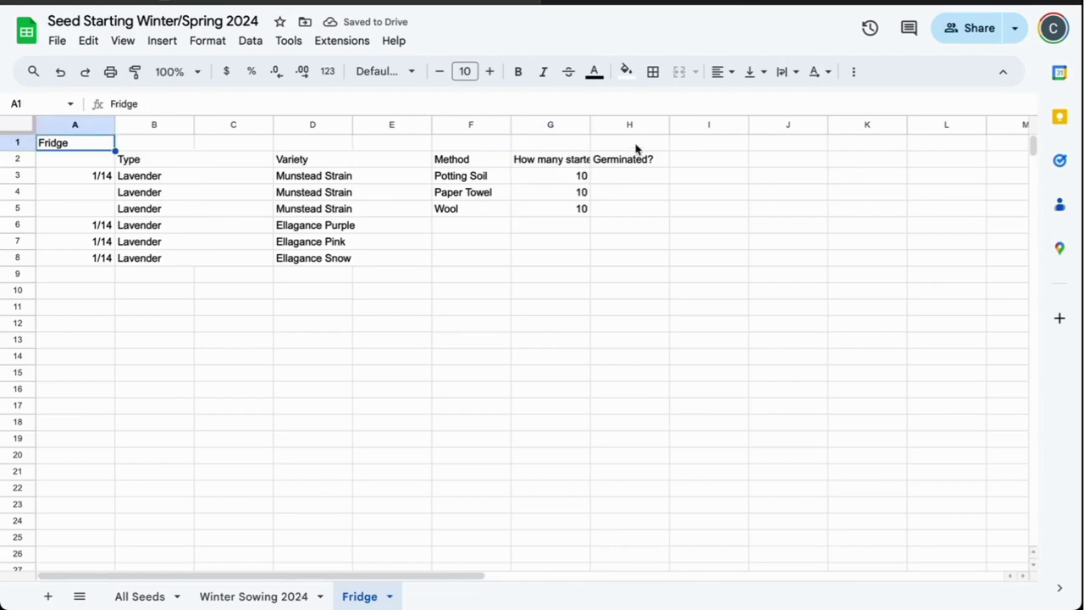
{"action": "left_click", "coordinate": [636, 149], "text": "shift"}
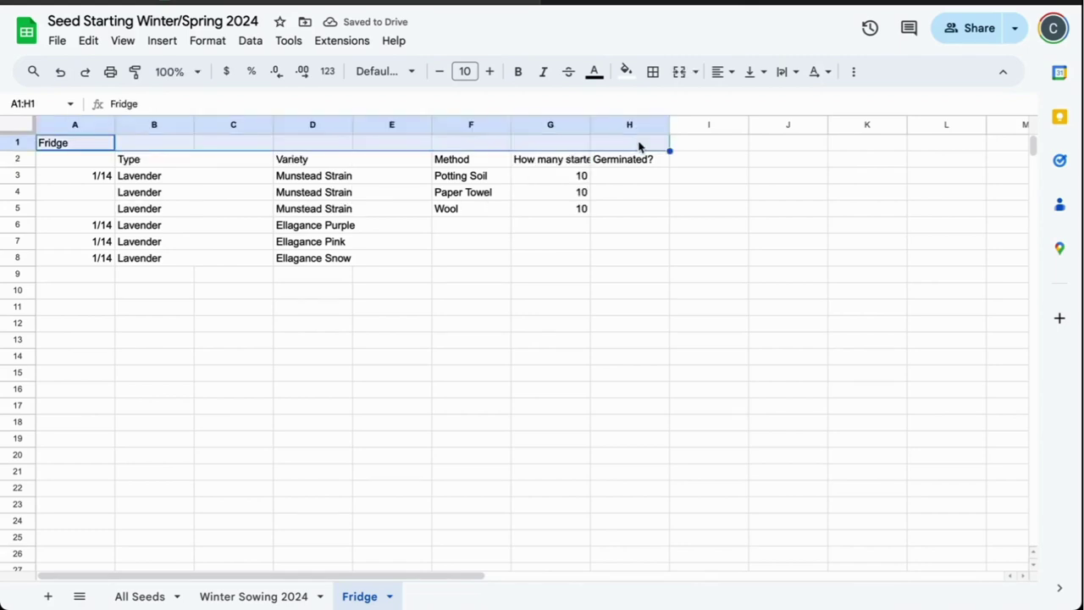
{"action": "left_click", "coordinate": [569, 162]}
Step: Insert a column right of G and merge G2:H2 for the How many started? heading
{"action": "right_click", "coordinate": [561, 129]}
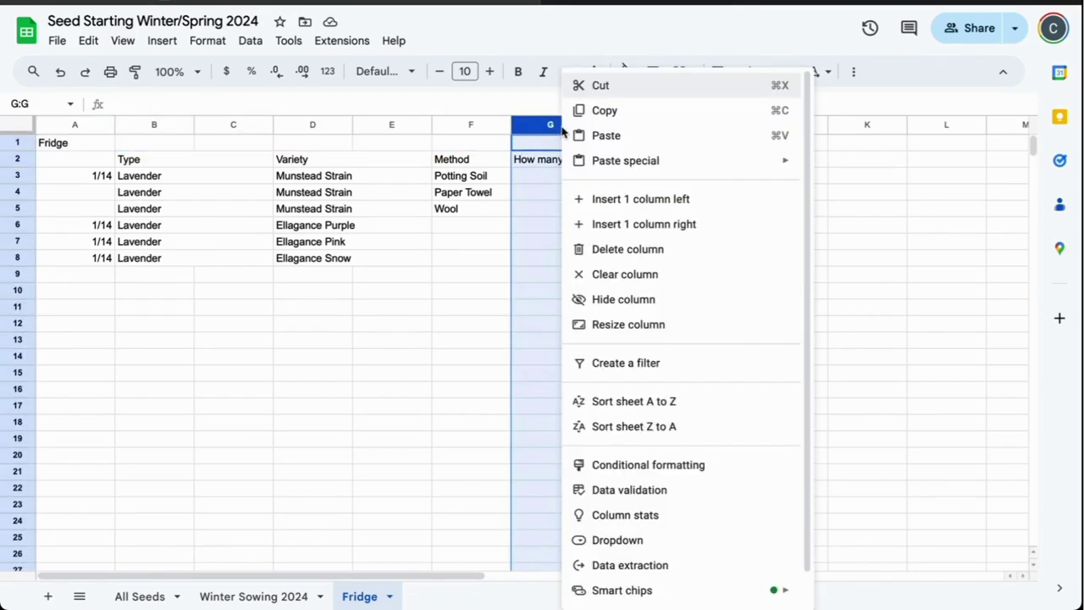
{"action": "left_click", "coordinate": [683, 224]}
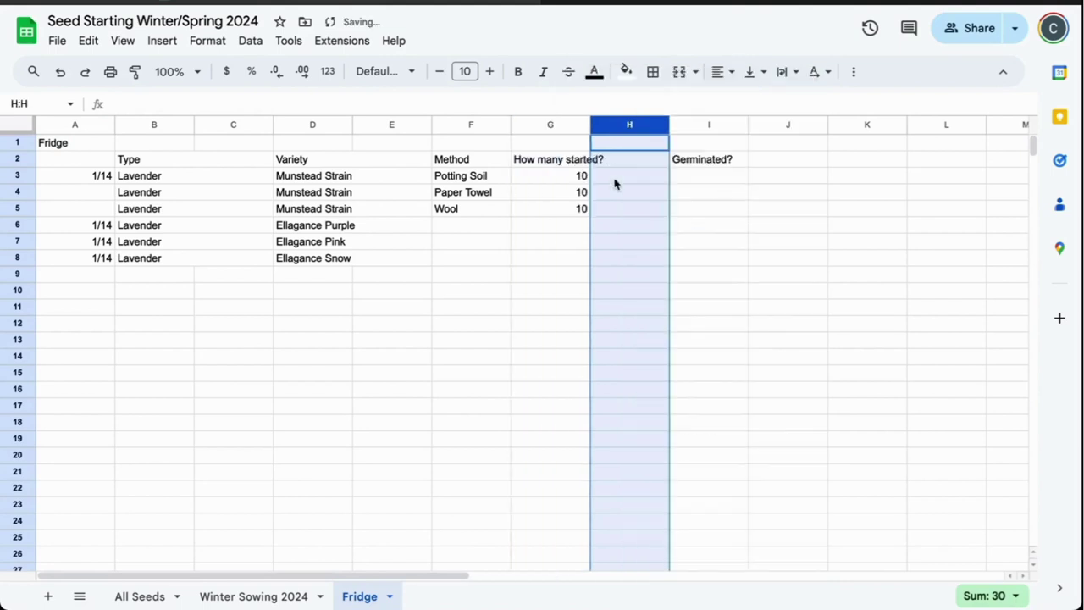
{"action": "left_click", "coordinate": [567, 162]}
{"action": "left_click", "coordinate": [623, 164], "text": "shift"}
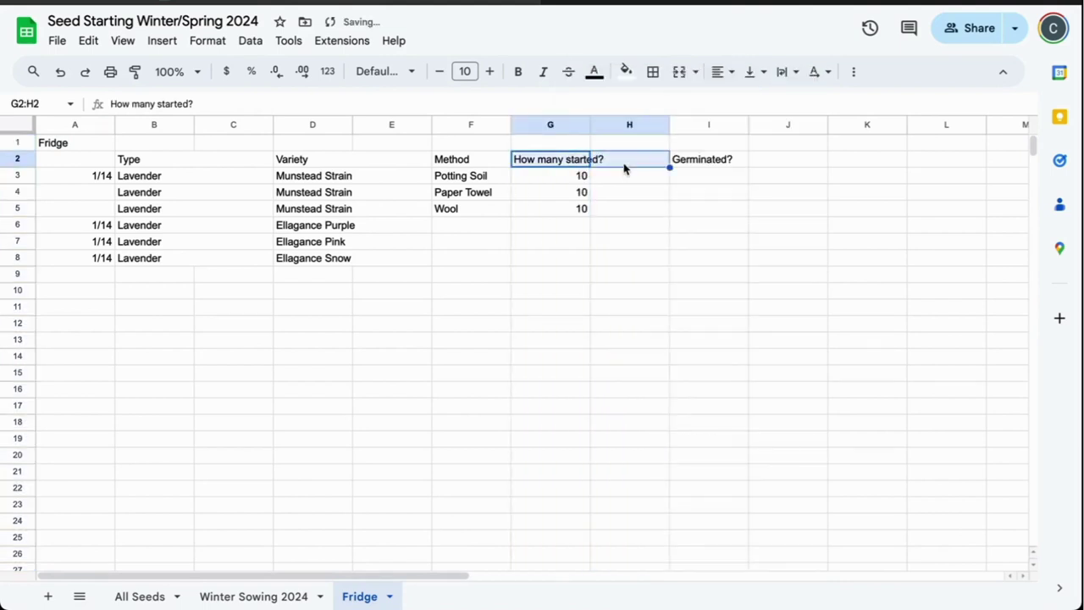
{"action": "right_click", "coordinate": [623, 165]}
{"action": "left_click", "coordinate": [583, 276]}
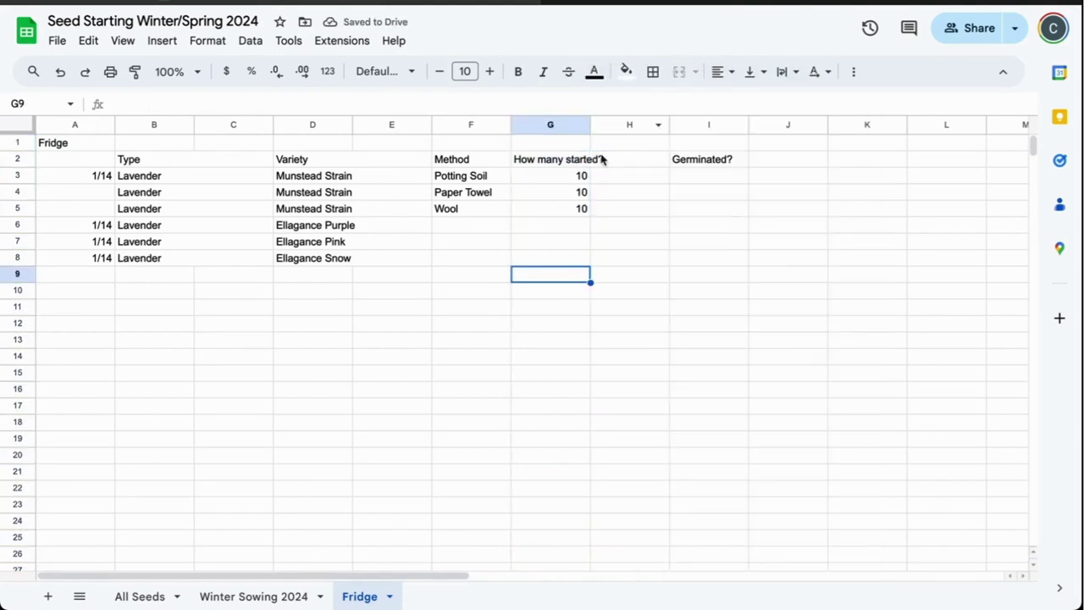
{"action": "left_click", "coordinate": [559, 161]}
{"action": "left_click", "coordinate": [615, 161], "text": "shift"}
{"action": "left_click", "coordinate": [680, 72]}
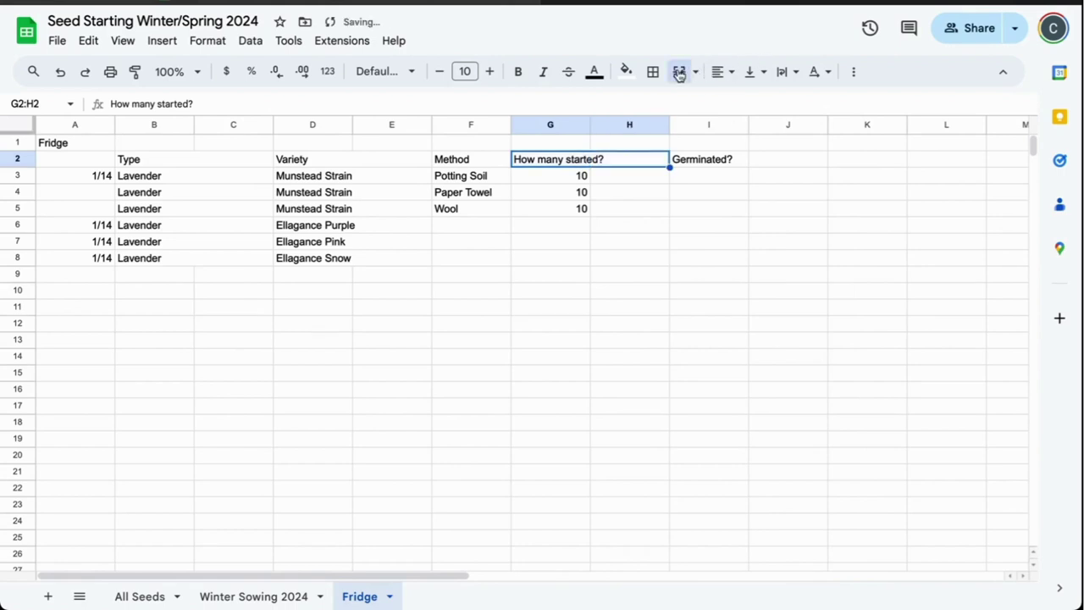
Step: Merge G3:H3 holding the count of 10 and apply the same merge to rows 4 and 5
{"action": "left_click", "coordinate": [552, 191]}
{"action": "left_click", "coordinate": [543, 178]}
{"action": "left_click", "coordinate": [635, 184], "text": "shift"}
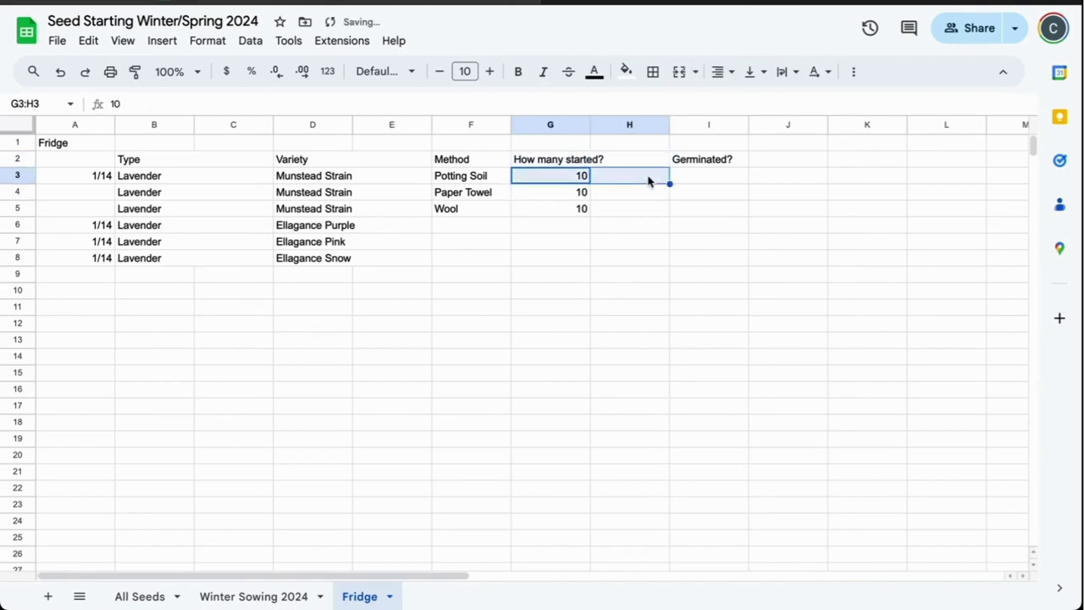
{"action": "left_click", "coordinate": [680, 72]}
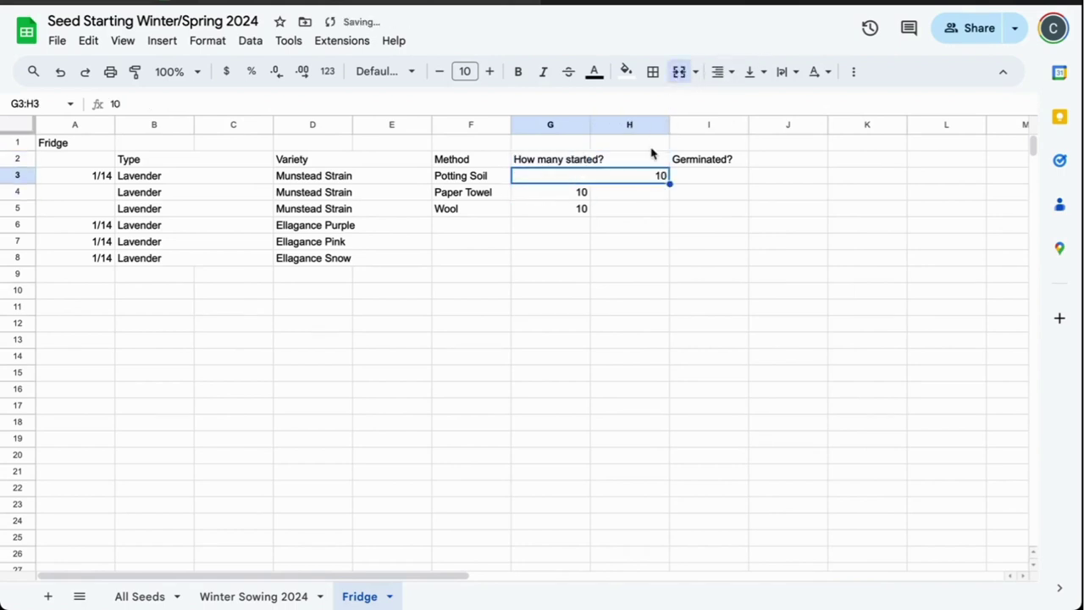
{"action": "left_click", "coordinate": [571, 194]}
{"action": "key", "text": "ctrl+v"}
{"action": "left_click", "coordinate": [569, 211]}
{"action": "key", "text": "ctrl+v"}
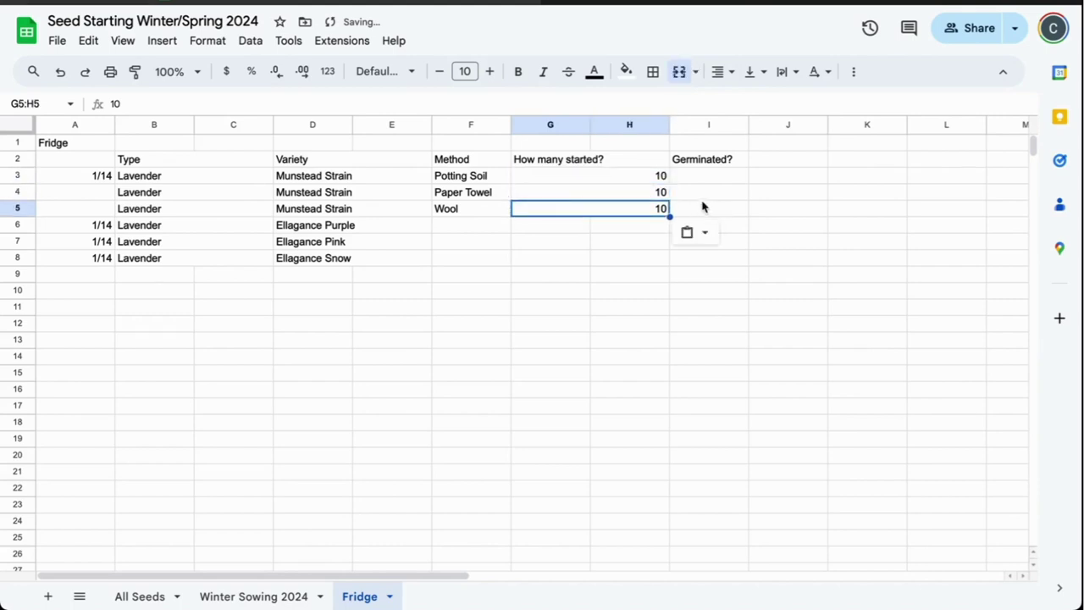
{"action": "left_click", "coordinate": [702, 203]}
{"action": "left_click", "coordinate": [718, 177]}
{"action": "left_click", "coordinate": [736, 149]}
{"action": "left_click", "coordinate": [687, 162]}
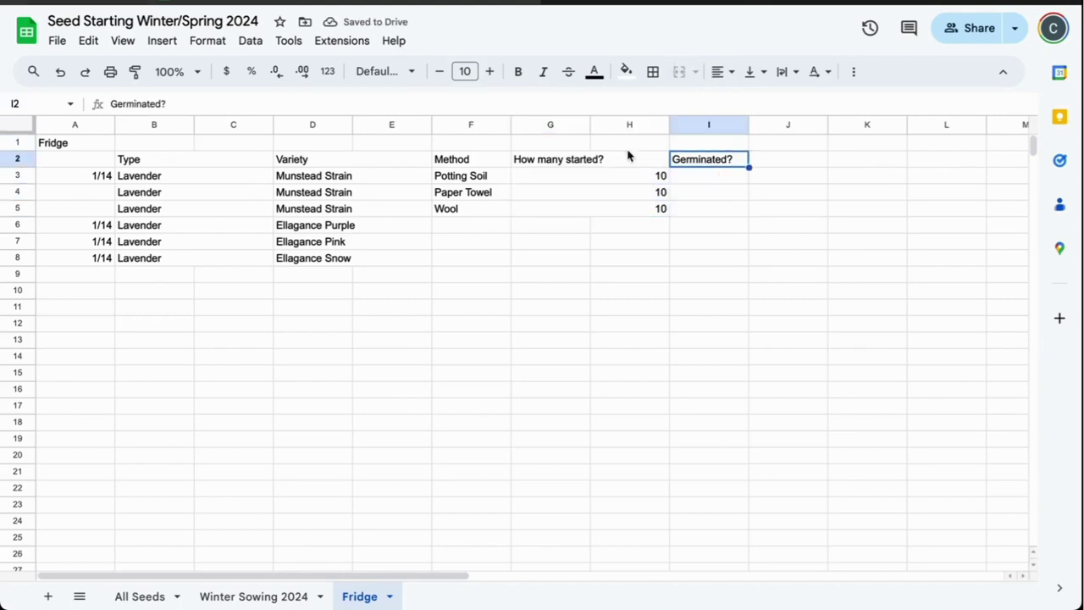
Step: Copy the 1/14 date from A3 into A4 and A5, then add a blank sheet
{"action": "left_click", "coordinate": [97, 182]}
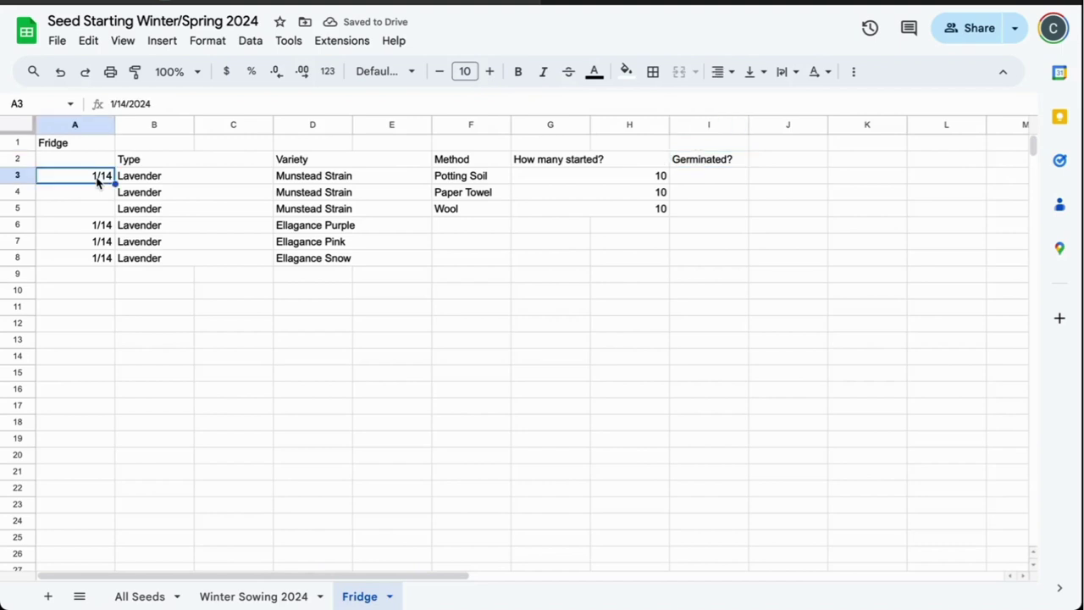
{"action": "key", "text": "ctrl+c"}
{"action": "left_click", "coordinate": [88, 201]}
{"action": "key", "text": "ctrl+v"}
{"action": "left_click", "coordinate": [93, 212]}
{"action": "key", "text": "ctrl+v"}
{"action": "left_click", "coordinate": [166, 196]}
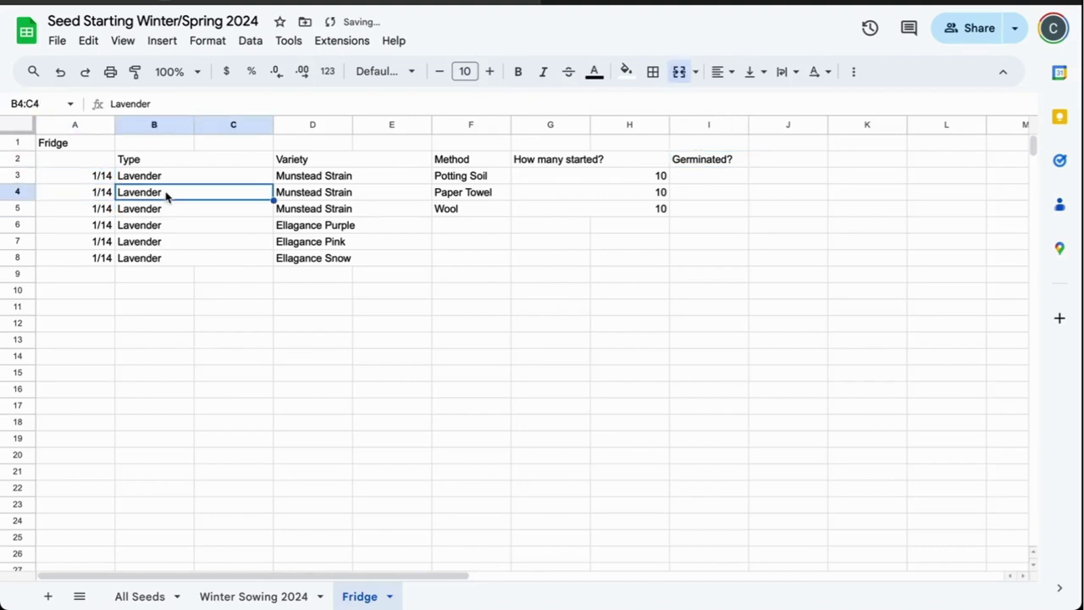
{"action": "left_click", "coordinate": [47, 596]}
Step: Rename Sheet4 to 'Indoor', enter 'Indoor Sowing' in A1, then revisit the Fridge and Winter Sowing 2024 tabs
{"action": "double_click", "coordinate": [430, 596]}
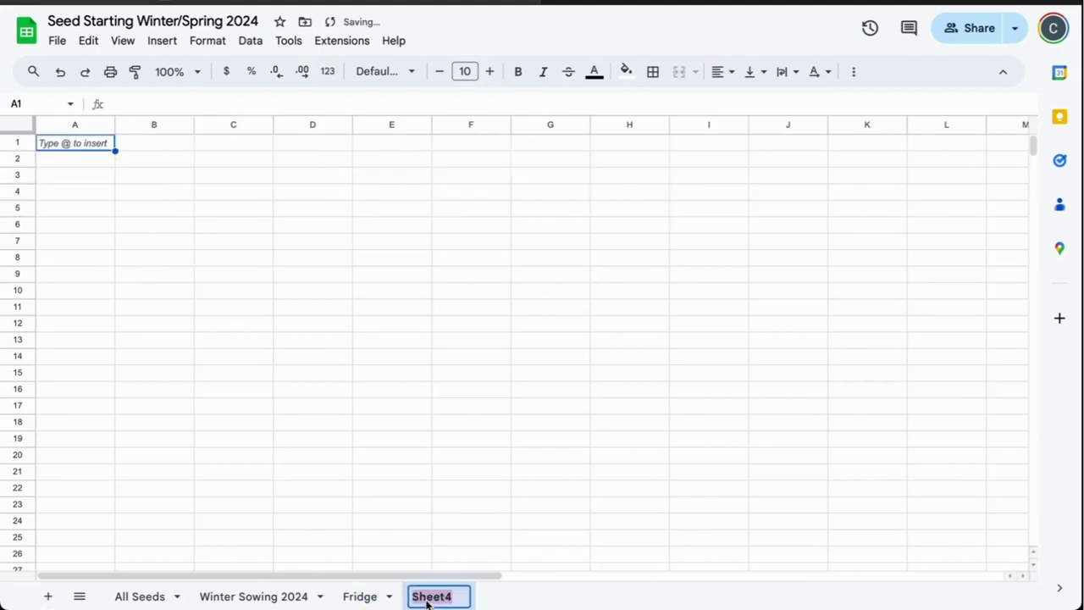
{"action": "type", "text": "Indoor"}
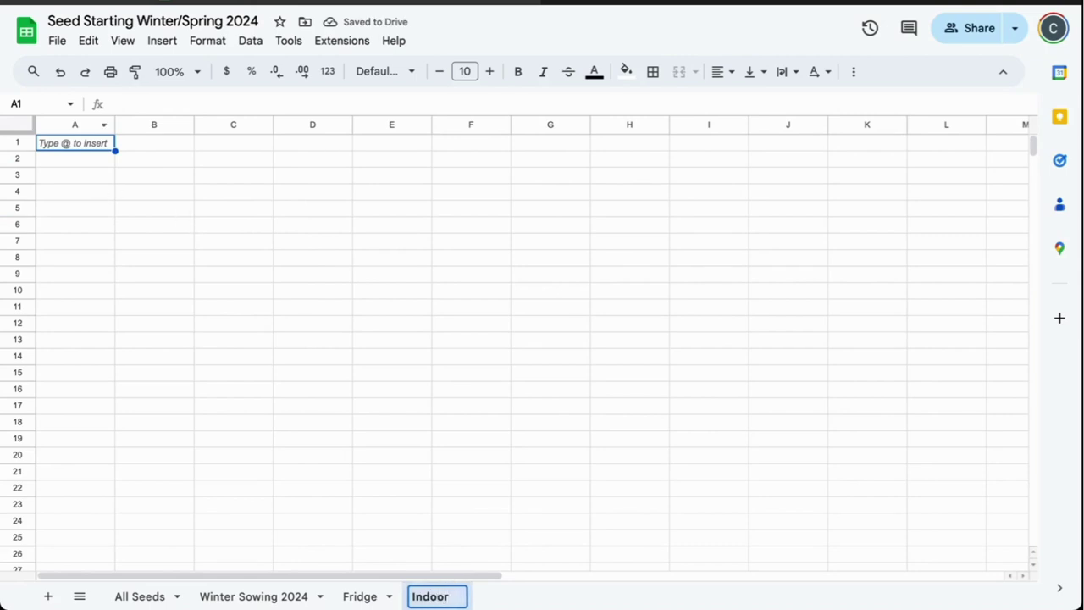
{"action": "left_click", "coordinate": [51, 141]}
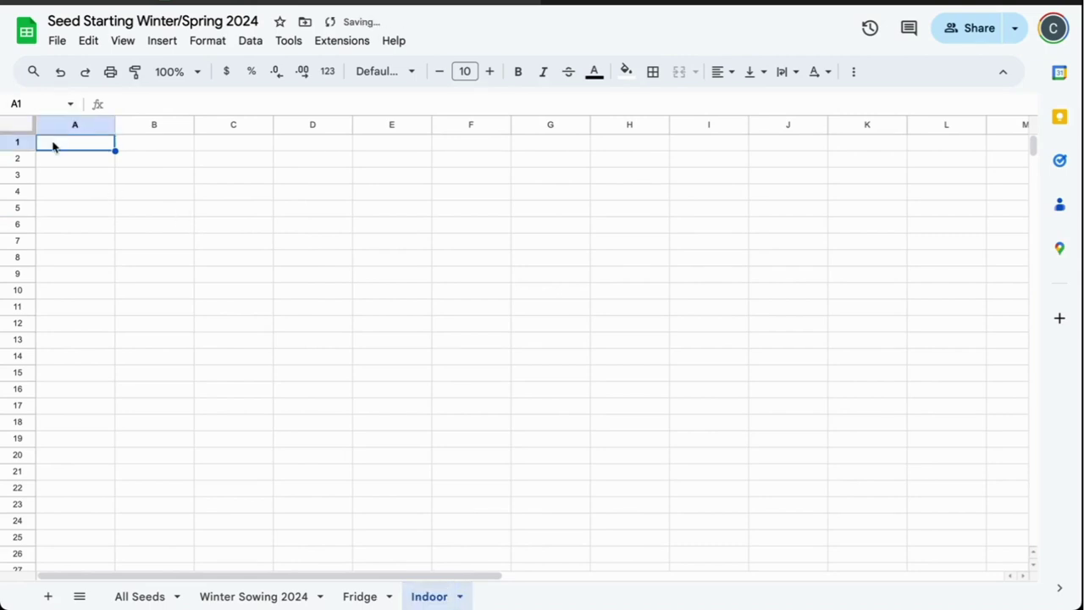
{"action": "type", "text": "Indoor S"}
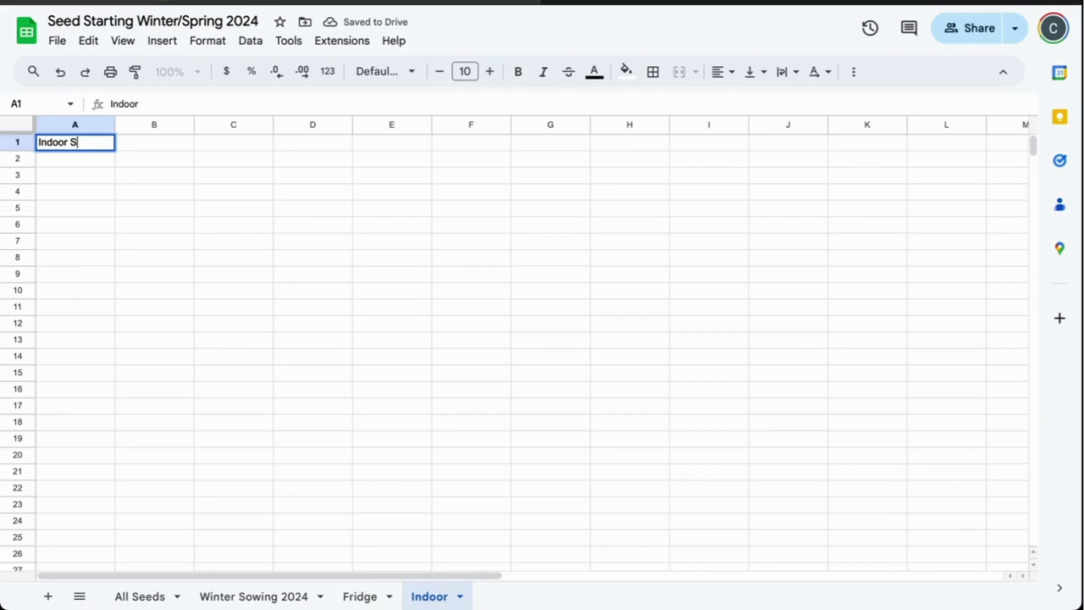
{"action": "type", "text": "owing"}
{"action": "left_click", "coordinate": [173, 310]}
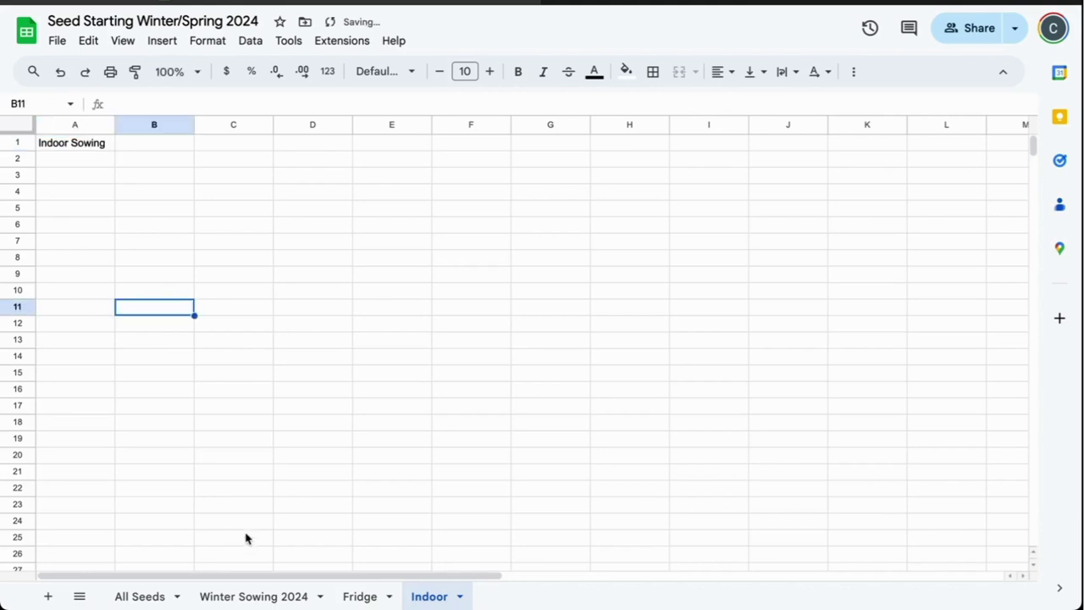
{"action": "left_click", "coordinate": [395, 605]}
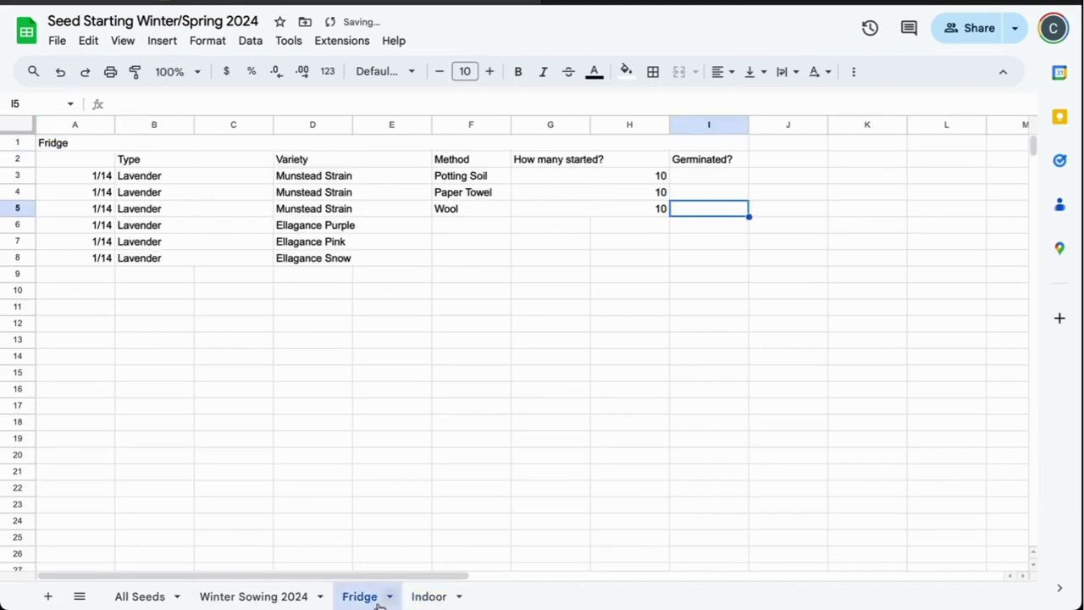
{"action": "left_click", "coordinate": [237, 597]}
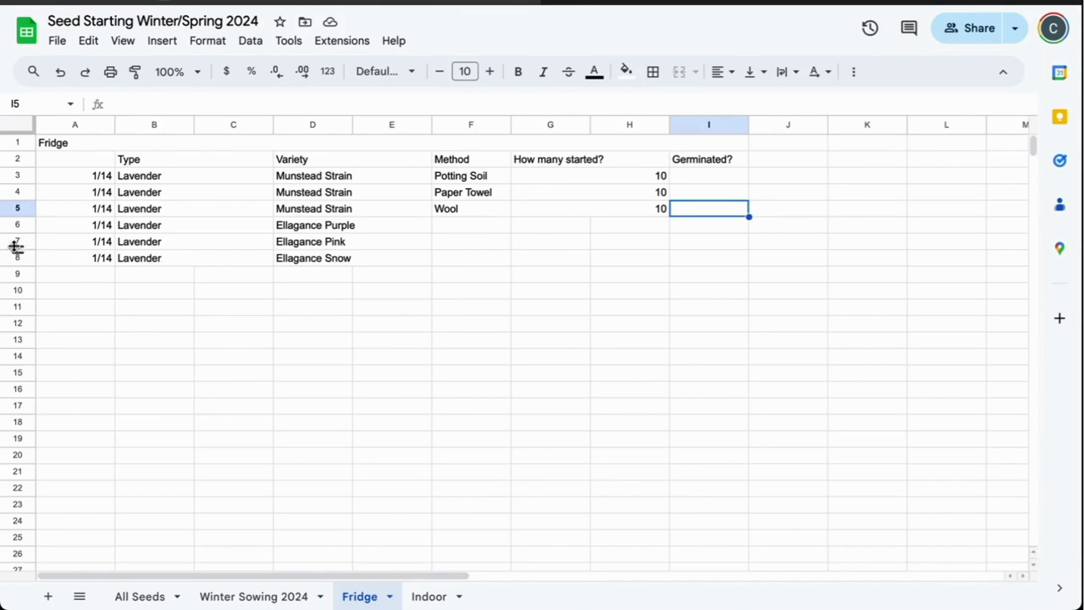
Step: Insert blank rows above Ellagance Snow and fill F7:F9 with Potting Soil, Paper Towel and Wool
{"action": "right_click", "coordinate": [17, 256]}
{"action": "left_click", "coordinate": [71, 326]}
{"action": "left_click", "coordinate": [469, 224]}
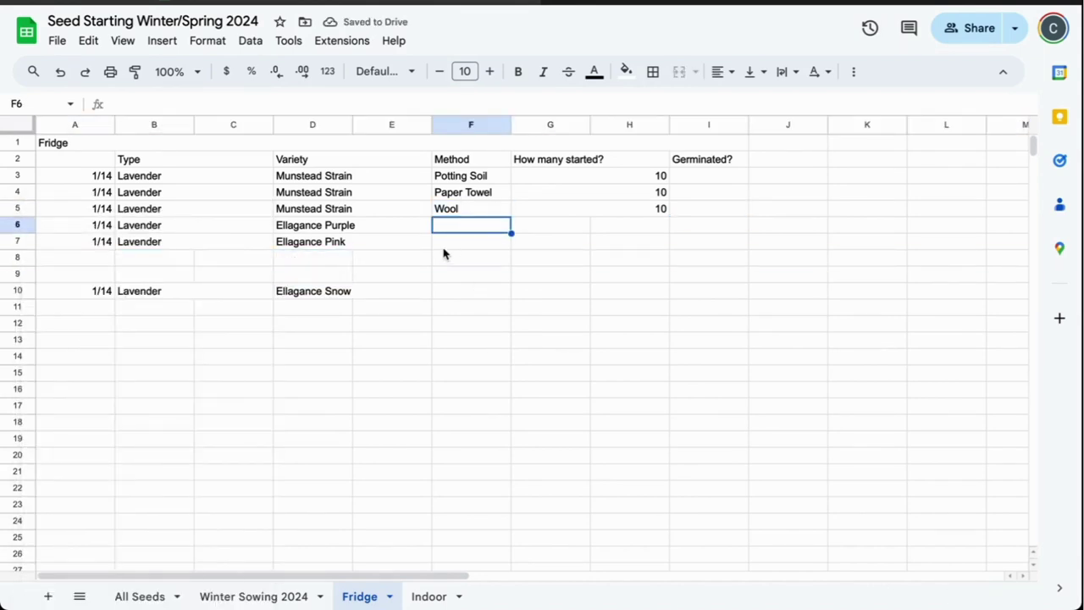
{"action": "key", "text": "ctrl+c"}
{"action": "left_click", "coordinate": [457, 241]}
{"action": "key", "text": "ctrl+v"}
{"action": "left_click", "coordinate": [313, 242]}
Step: Copy Ellagance Pink into D8:D9 and the Lavender type into B8:C9
{"action": "key", "text": "ctrl+c"}
{"action": "left_click", "coordinate": [326, 259]}
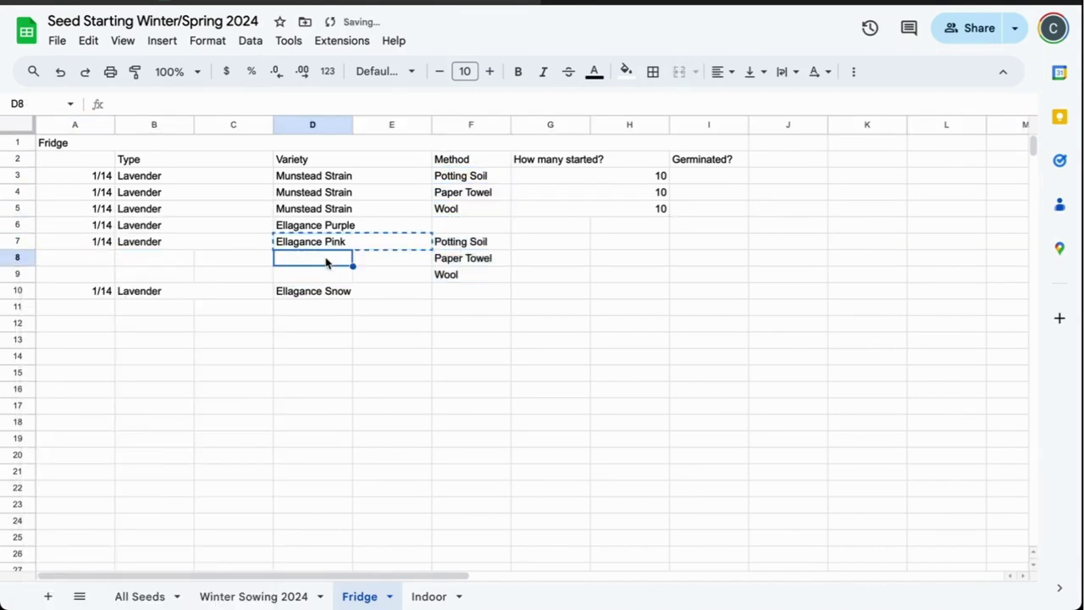
{"action": "key", "text": "ctrl+v"}
{"action": "left_click", "coordinate": [180, 264]}
{"action": "left_click_drag", "start_coordinate": [153, 257], "coordinate": [140, 276]}
{"action": "key", "text": "ctrl+v"}
Step: Start typing the 'Notes' heading in J2
{"action": "left_click", "coordinate": [708, 225]}
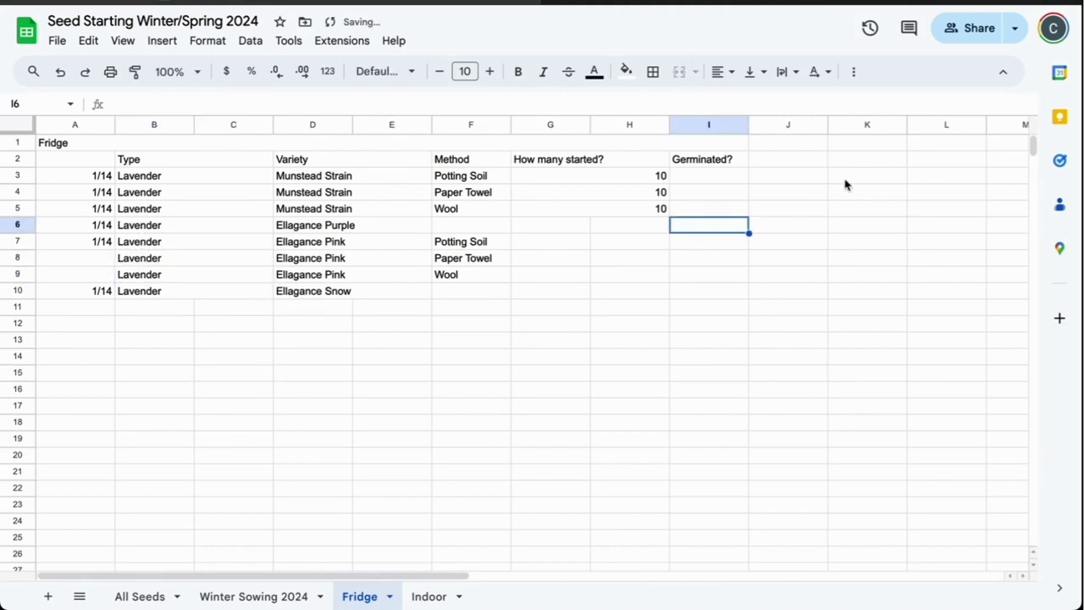
{"action": "left_click", "coordinate": [781, 158]}
{"action": "type", "text": "Notes"}
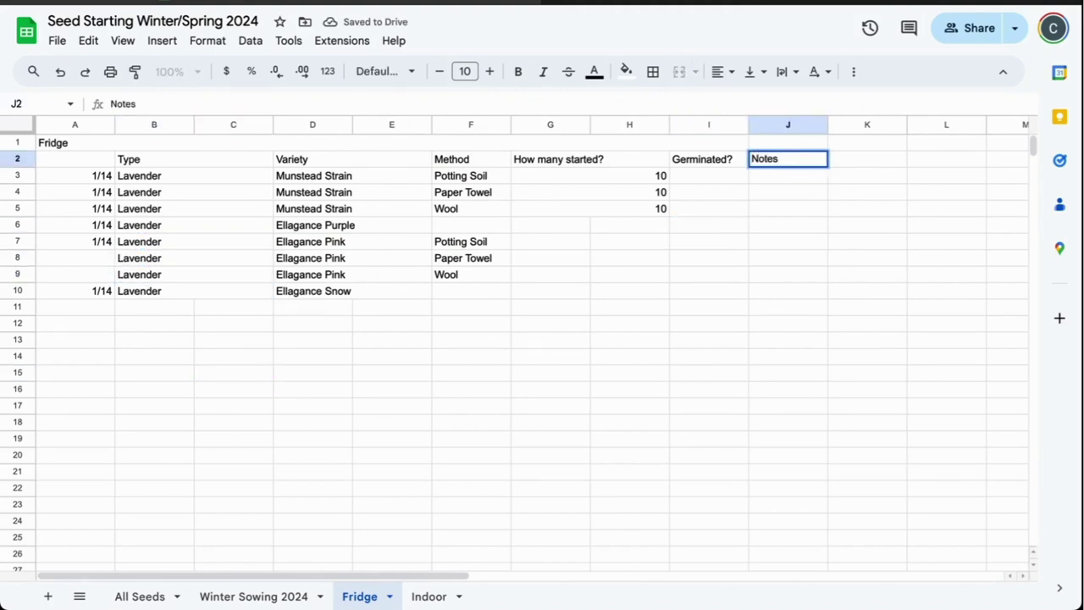
Step: Commit 'Notes' as the J2 heading beside Germinated?
{"action": "key", "text": "Return"}
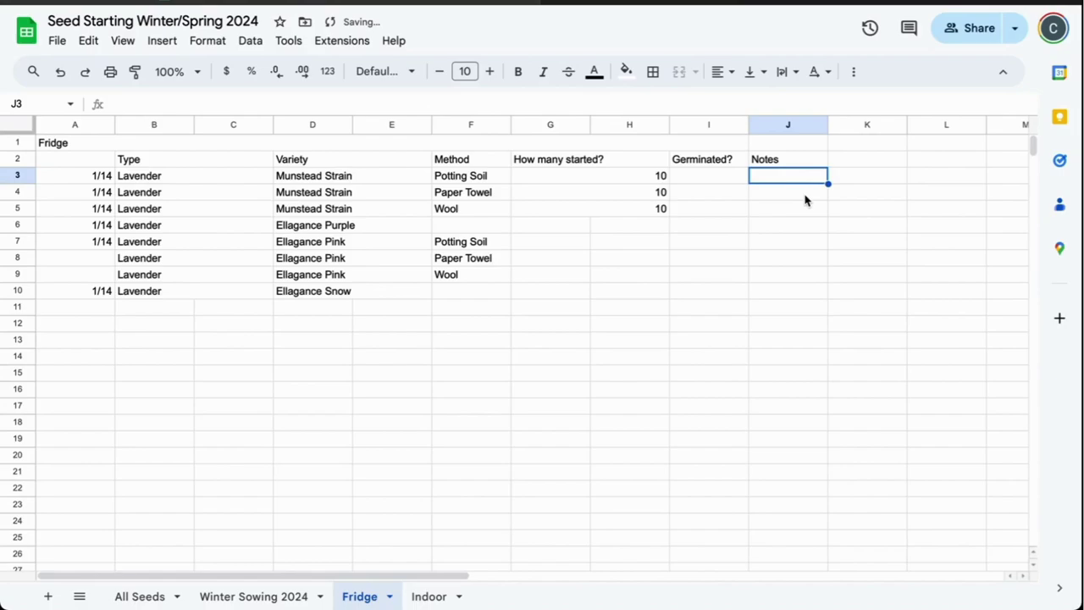